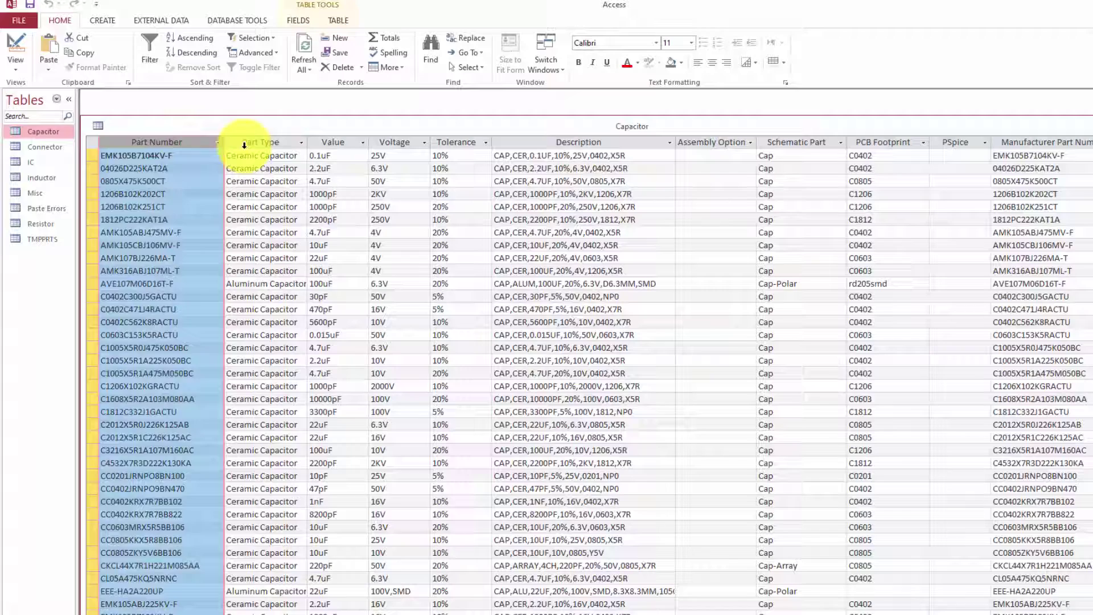
# Review the Capacitor table in Access by selecting its Part Type column.
pyautogui.click(257, 142)
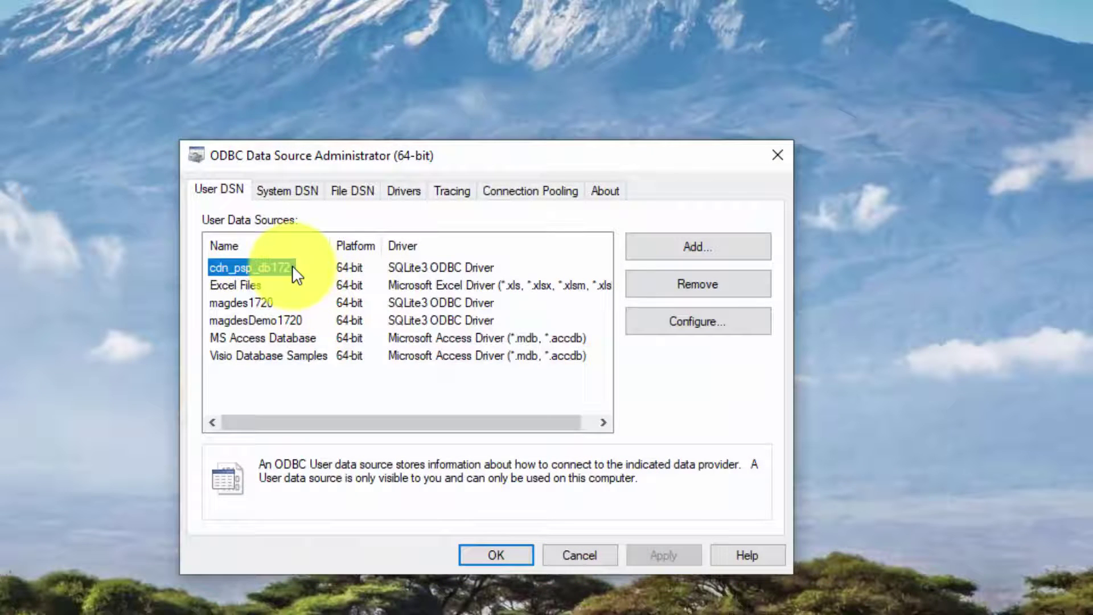
# Create a System DSN named library_database using the Microsoft Access Driver, with a description.
pyautogui.click(283, 190)
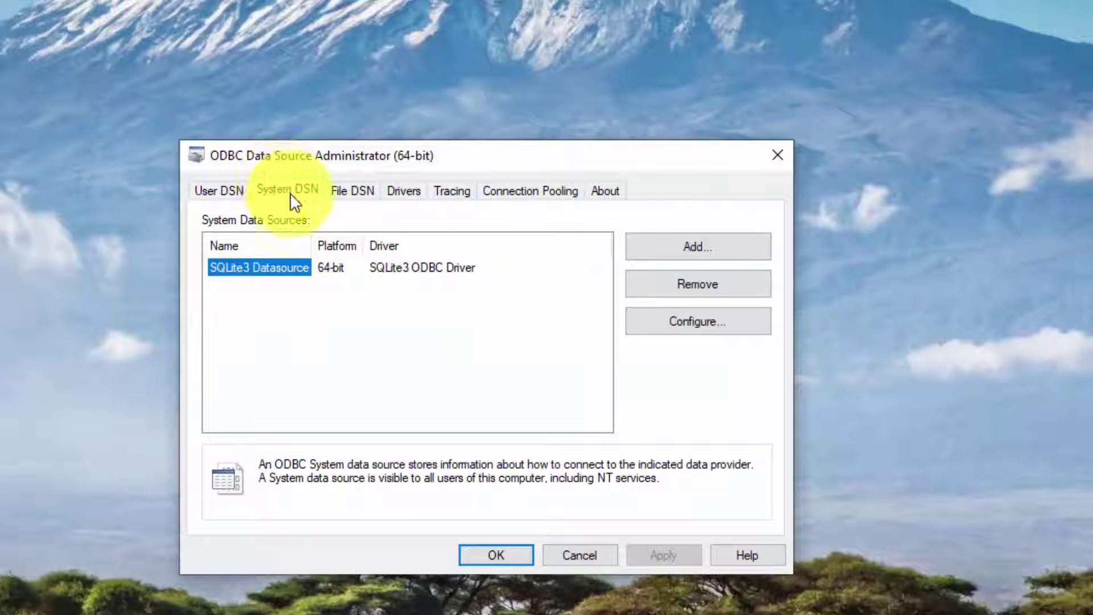
pyautogui.click(674, 253)
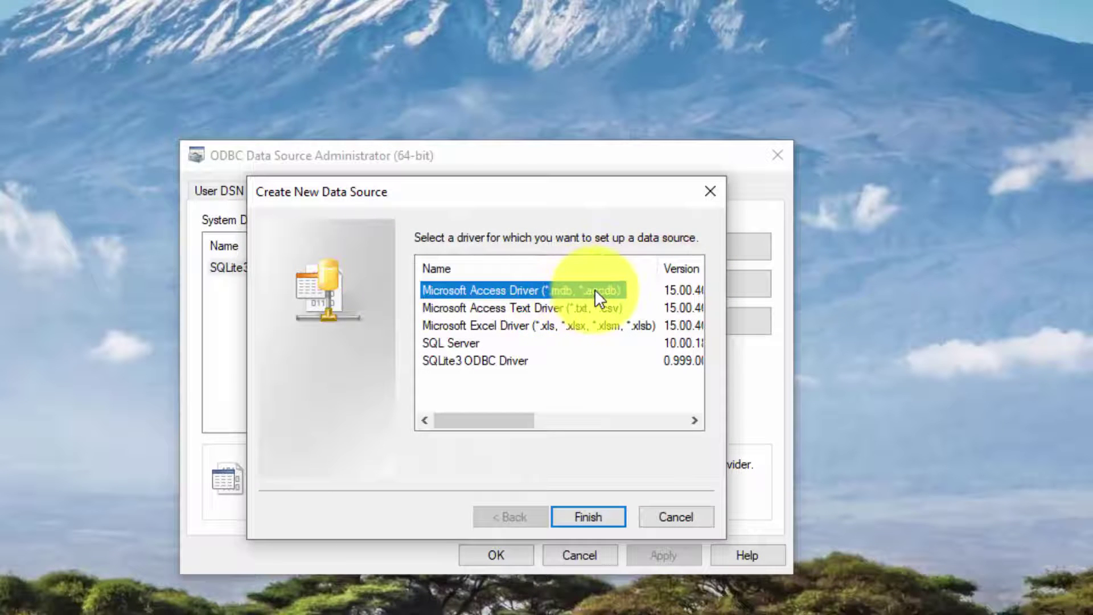
pyautogui.click(595, 289)
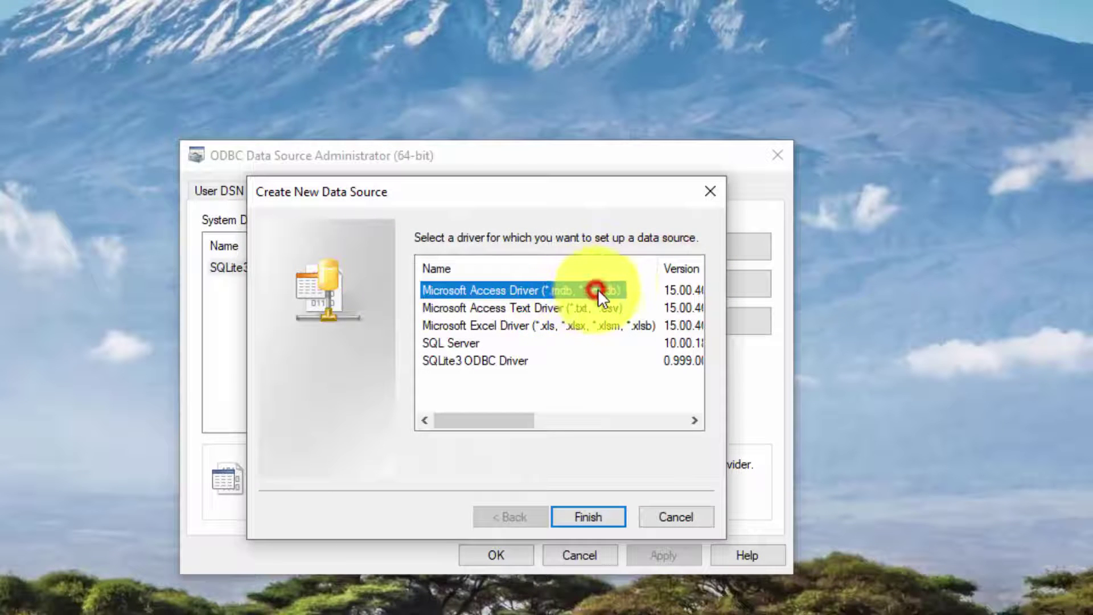
pyautogui.click(585, 508)
pyautogui.write('librar')
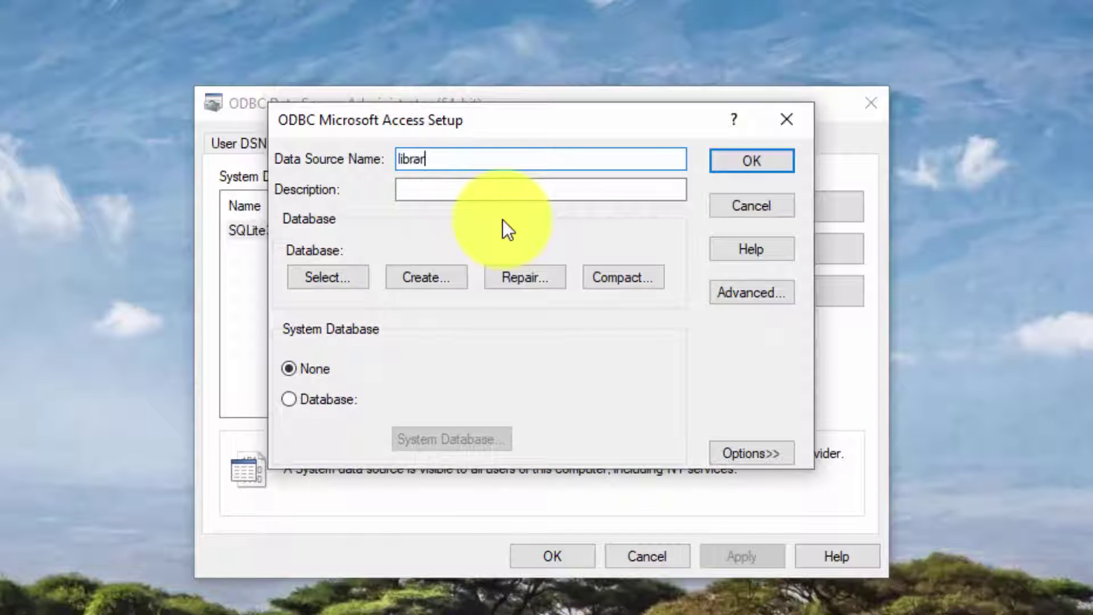
pyautogui.write('y_data')
pyautogui.write('base')
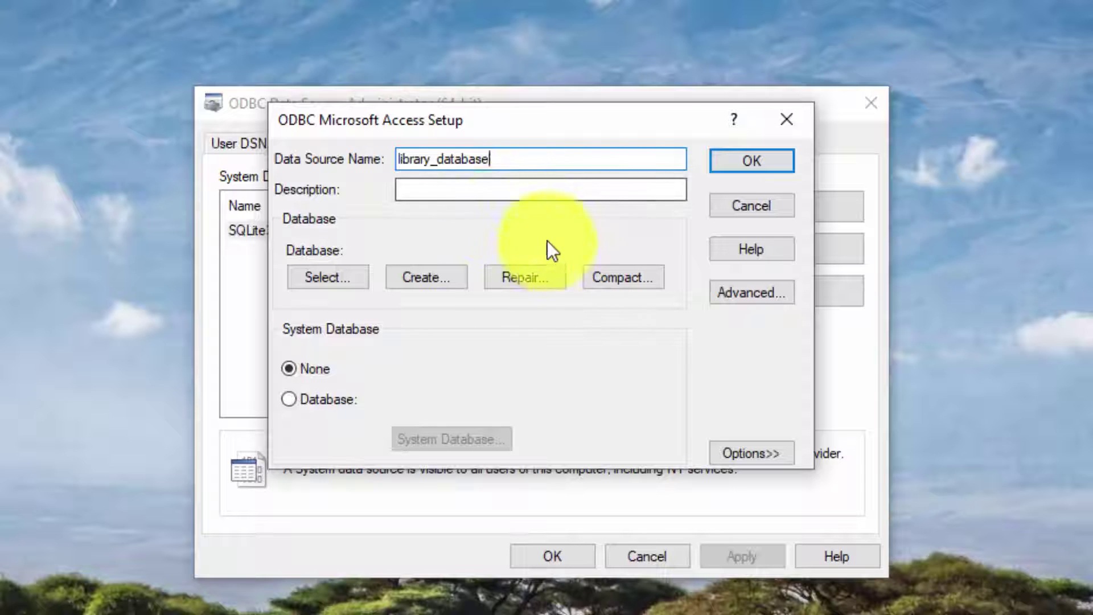
pyautogui.click(507, 189)
pyautogui.write('this')
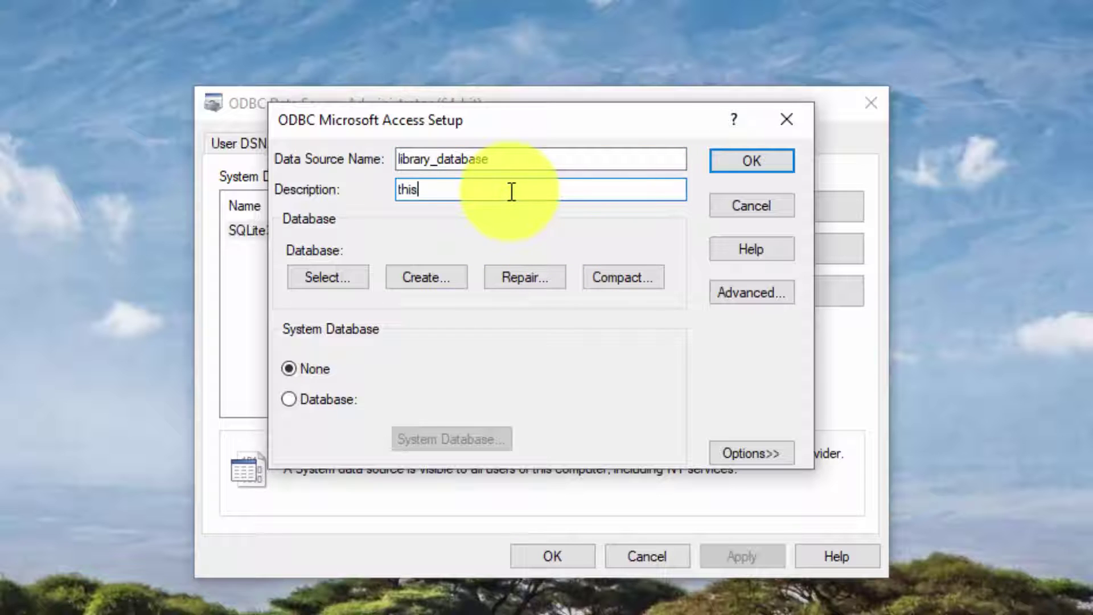
pyautogui.write(' database for ')
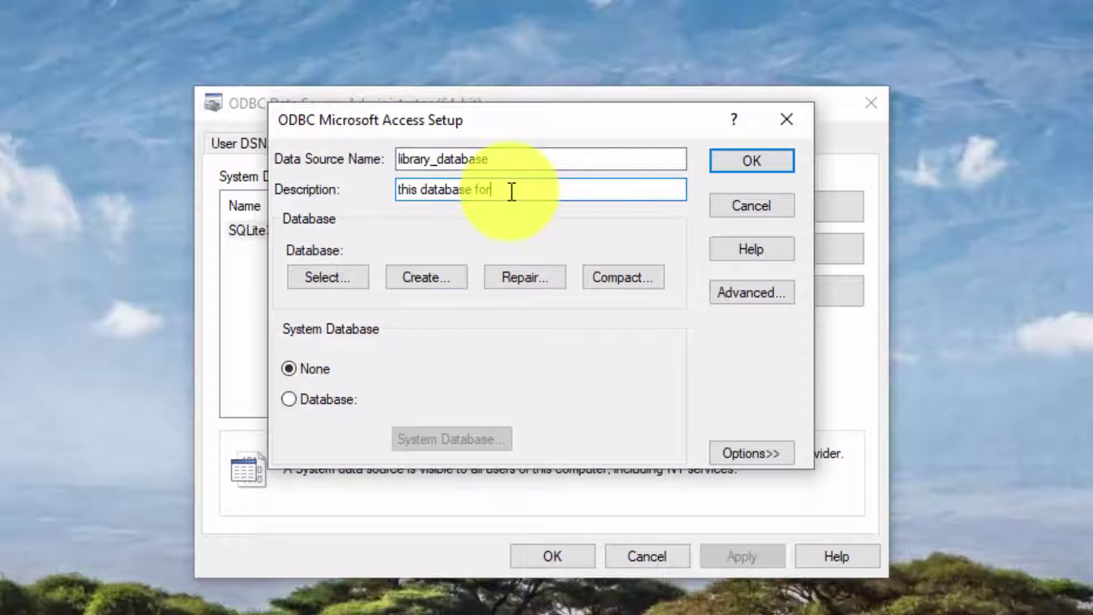
pyautogui.write('capture CIS')
pyautogui.click(744, 153)
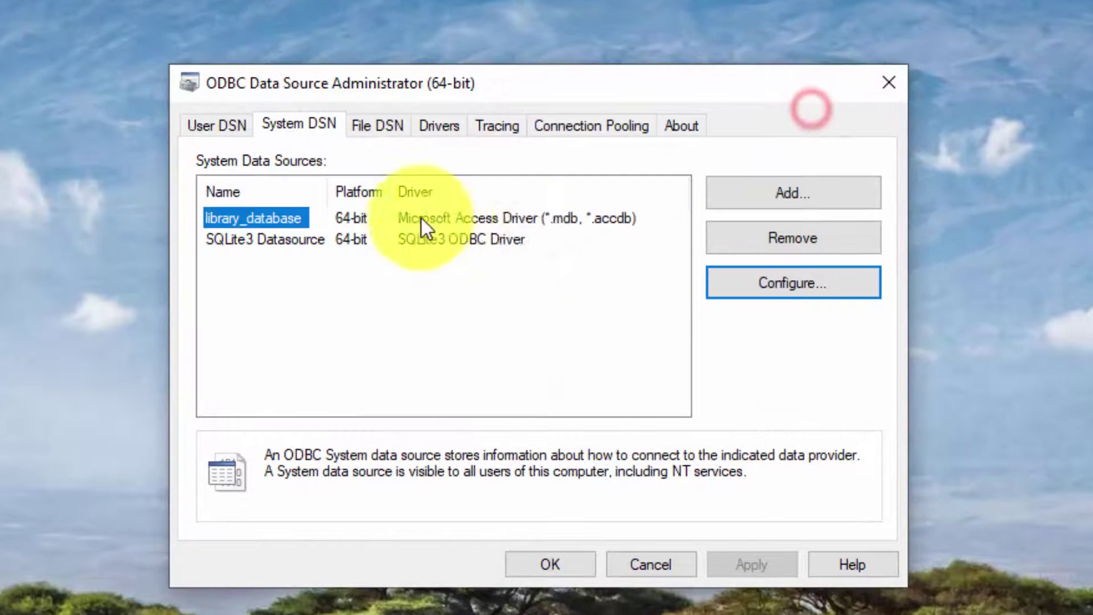
# Point library_database at my_database.MDB in the ALLEGRO MYLIBRARY folder and save it.
pyautogui.click(777, 278)
pyautogui.click(316, 266)
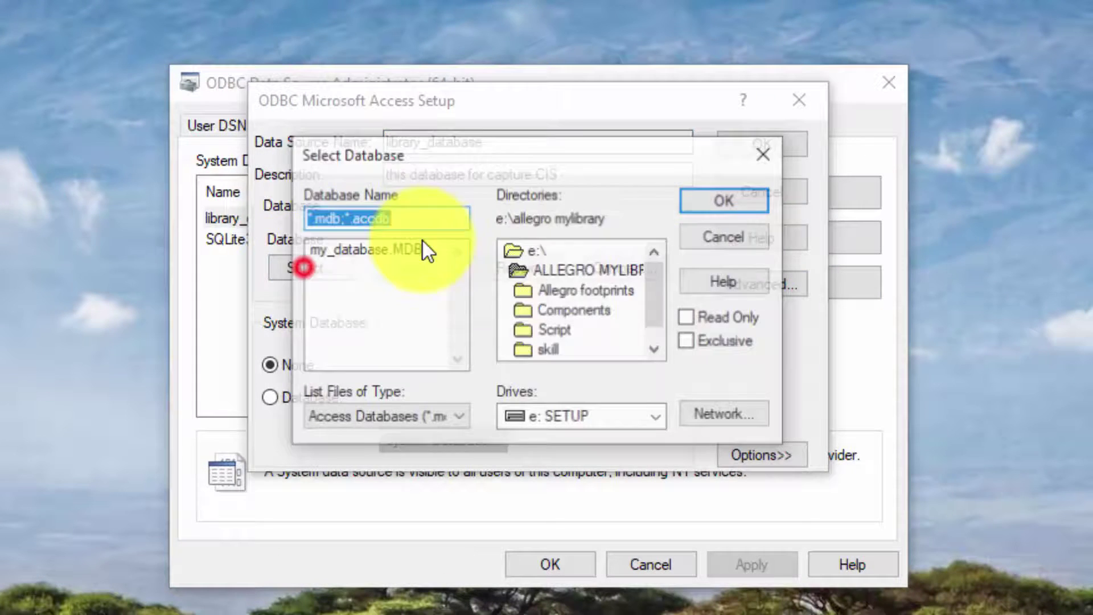
pyautogui.click(574, 271)
pyautogui.click(375, 250)
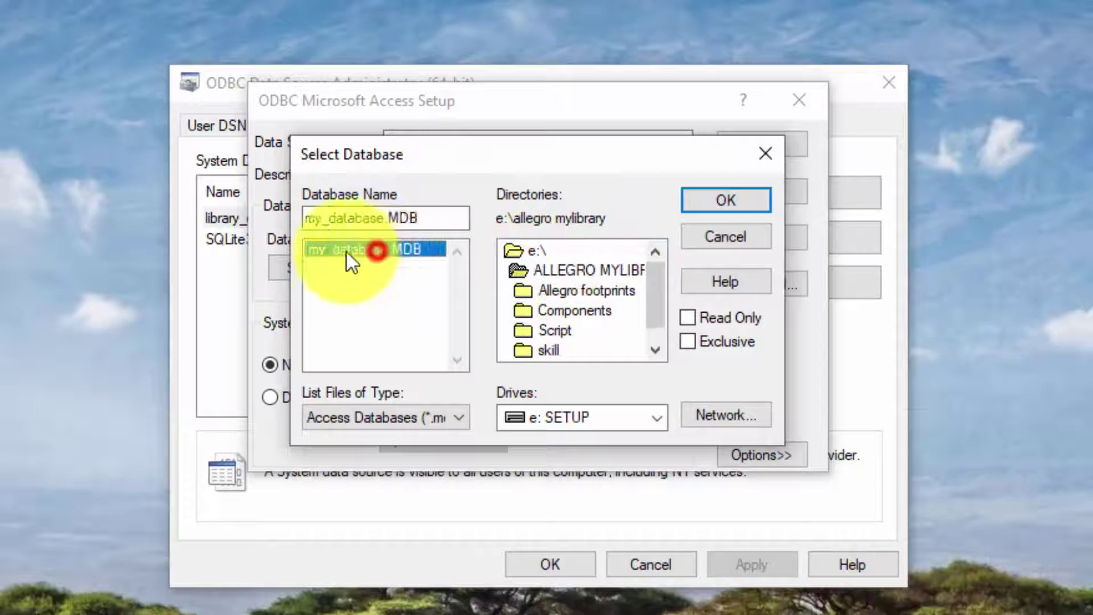
pyautogui.click(726, 199)
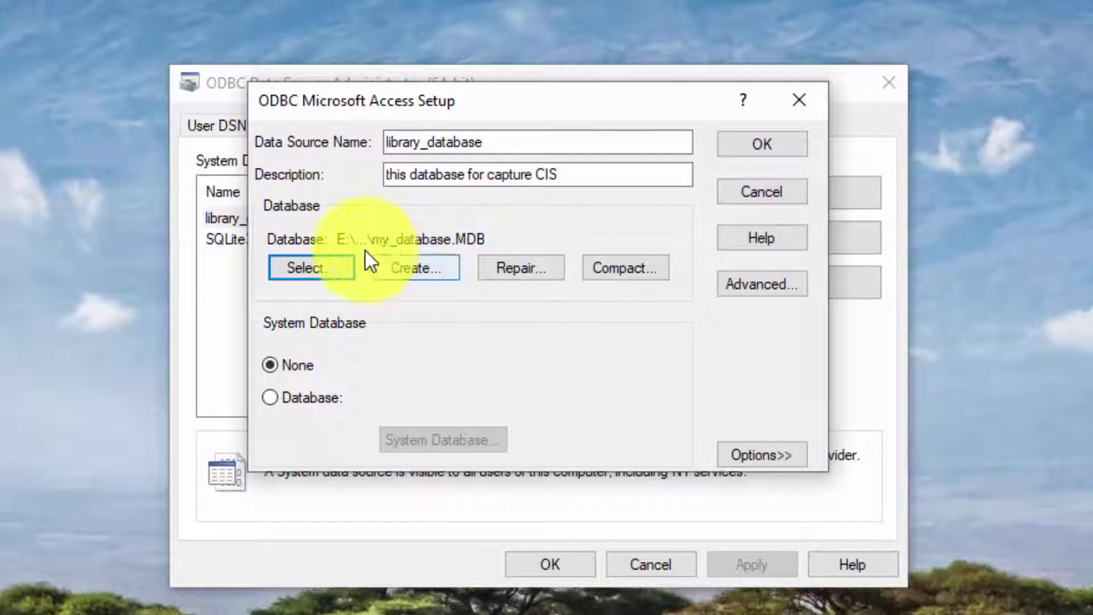
pyautogui.click(773, 152)
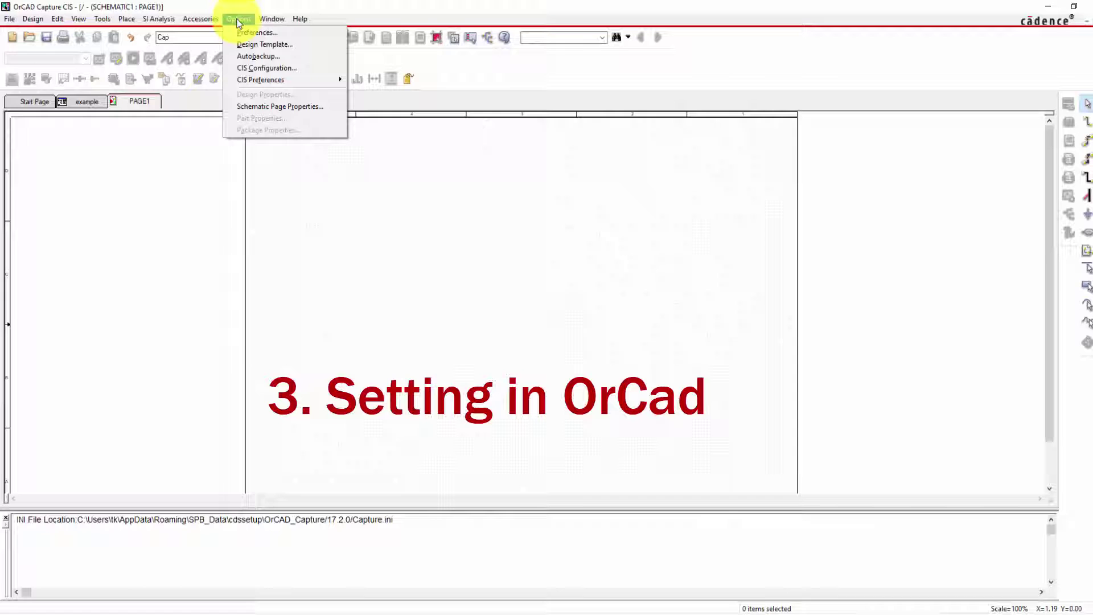
# Start a new CIS database configuration using library_database as its data source.
pyautogui.click(254, 68)
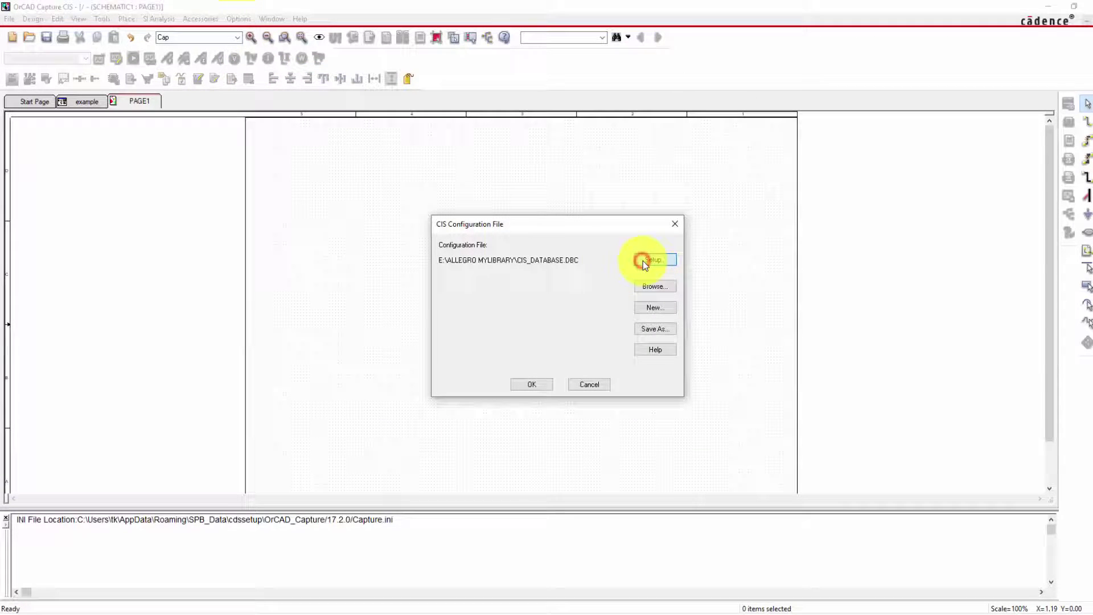
pyautogui.click(658, 306)
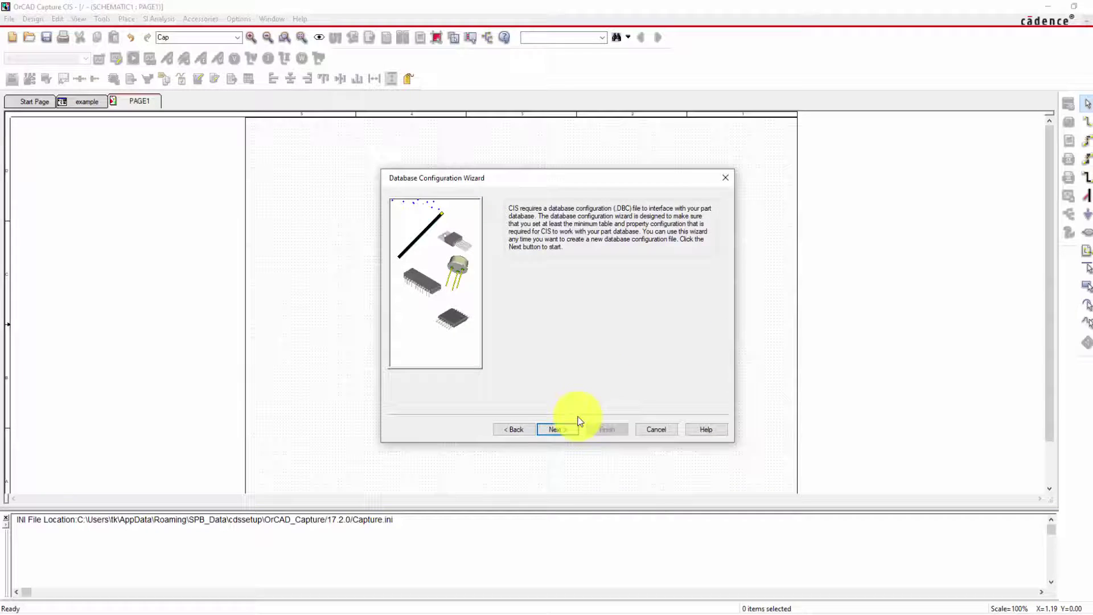
pyautogui.click(555, 430)
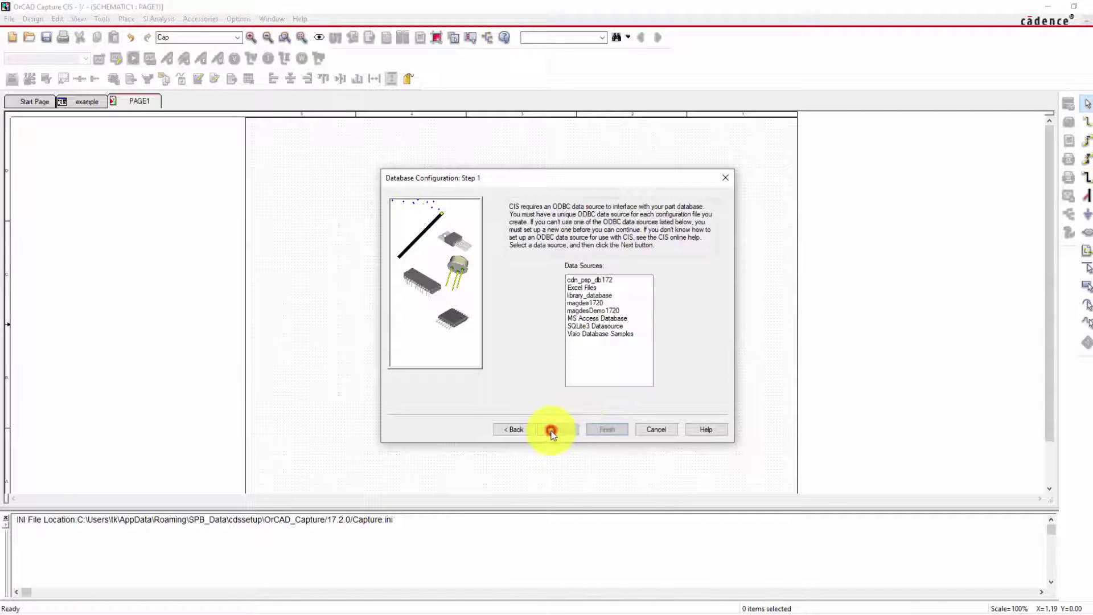
pyautogui.click(599, 296)
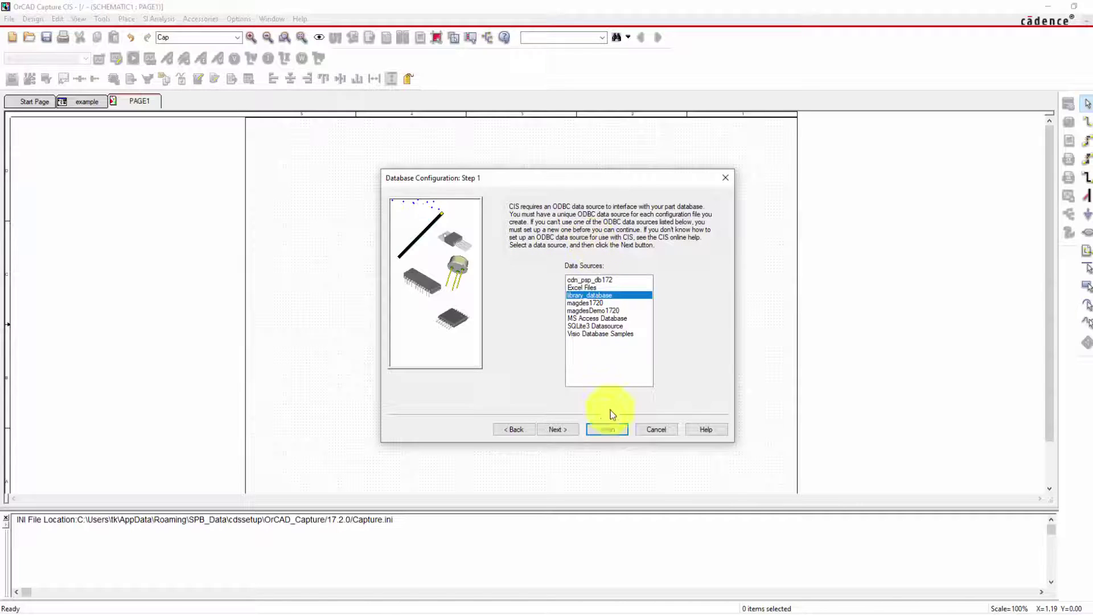
pyautogui.click(562, 428)
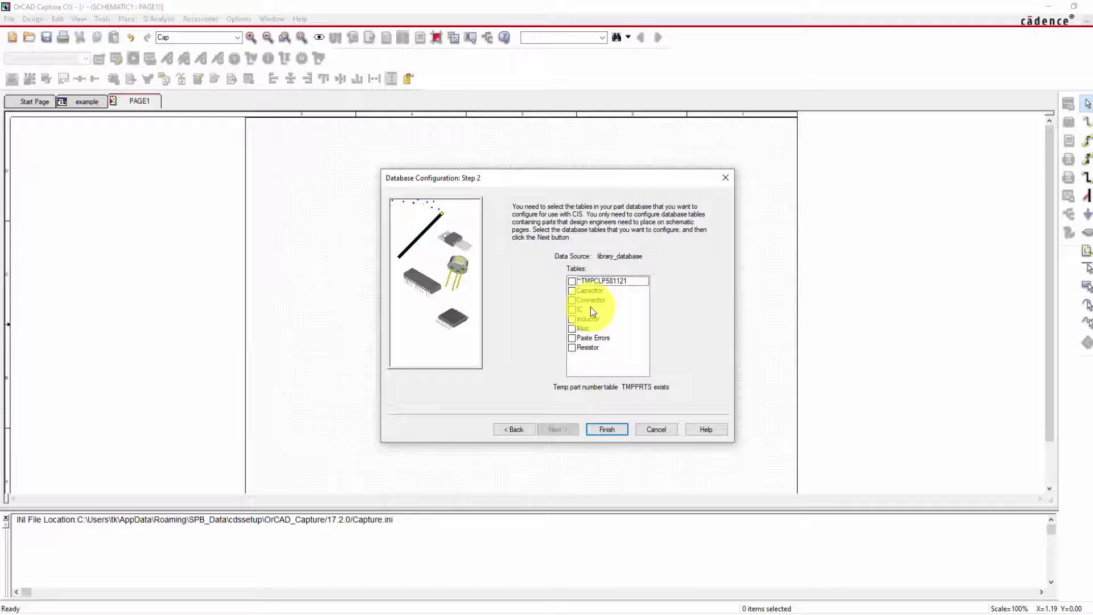
# Include the Capacitor, Misc, Paste Errors and Resistor tables in the configuration.
pyautogui.click(573, 290)
pyautogui.click(572, 309)
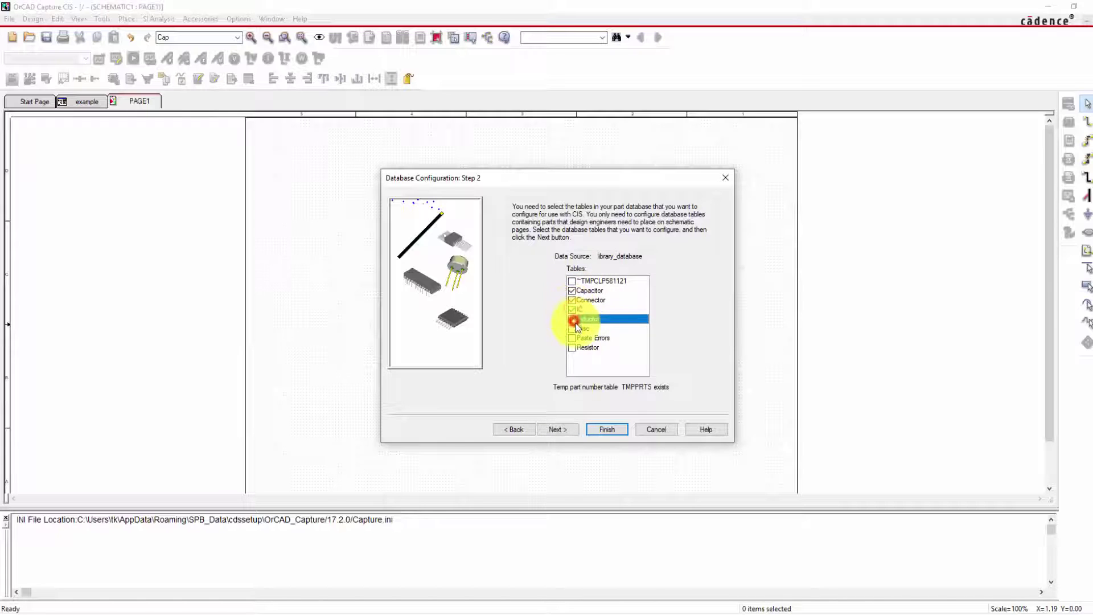
pyautogui.click(573, 329)
pyautogui.click(572, 347)
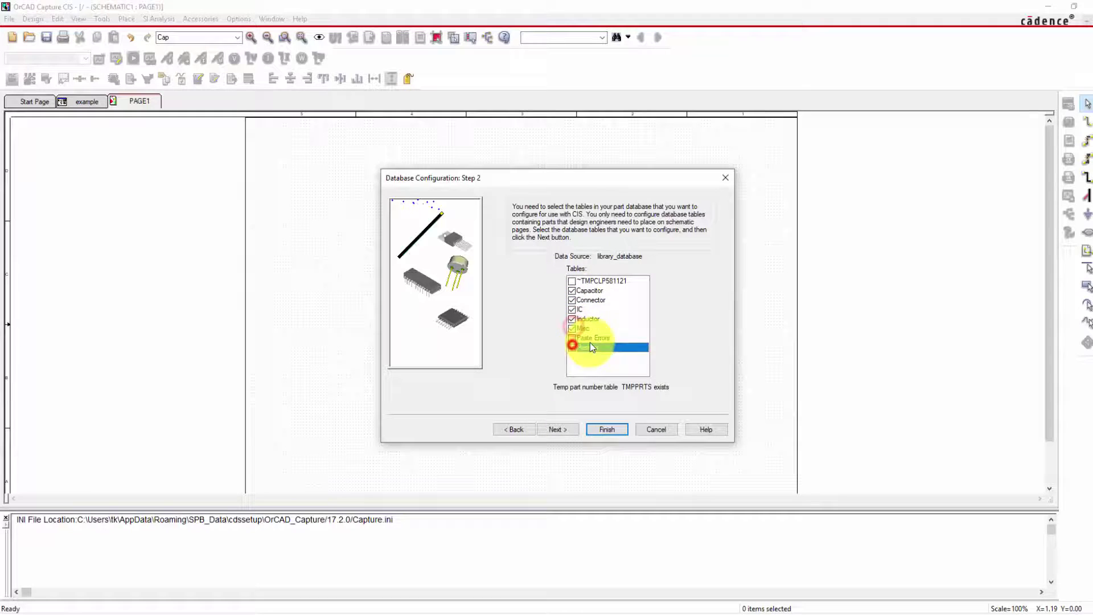
# Accept the Part_Number, Value, Part_Type and Schematic_Part mappings for every table.
pyautogui.click(559, 430)
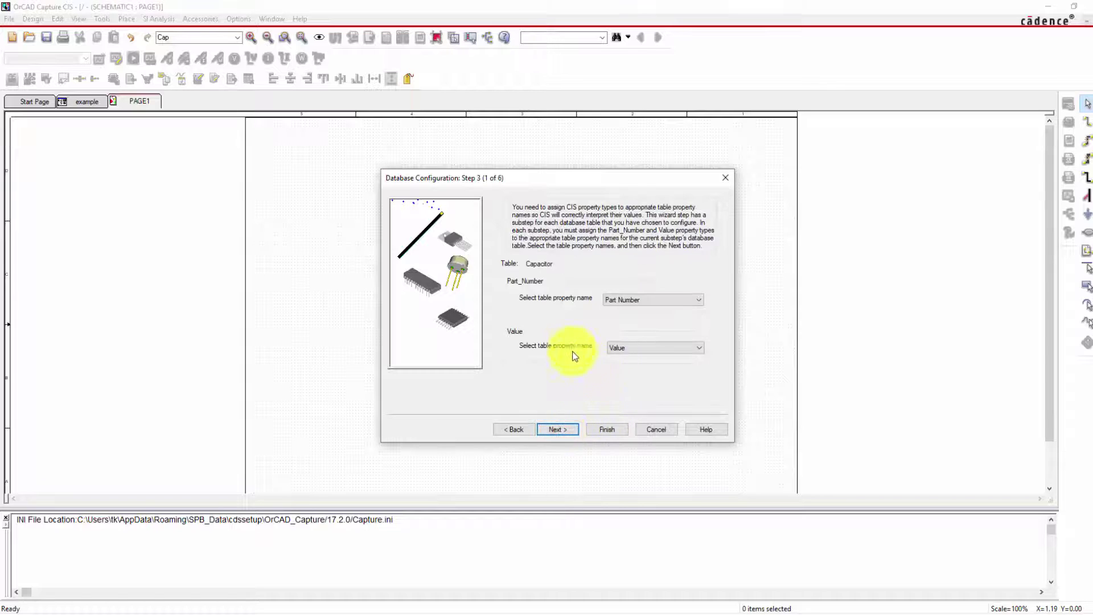
pyautogui.click(558, 429)
pyautogui.click(558, 430)
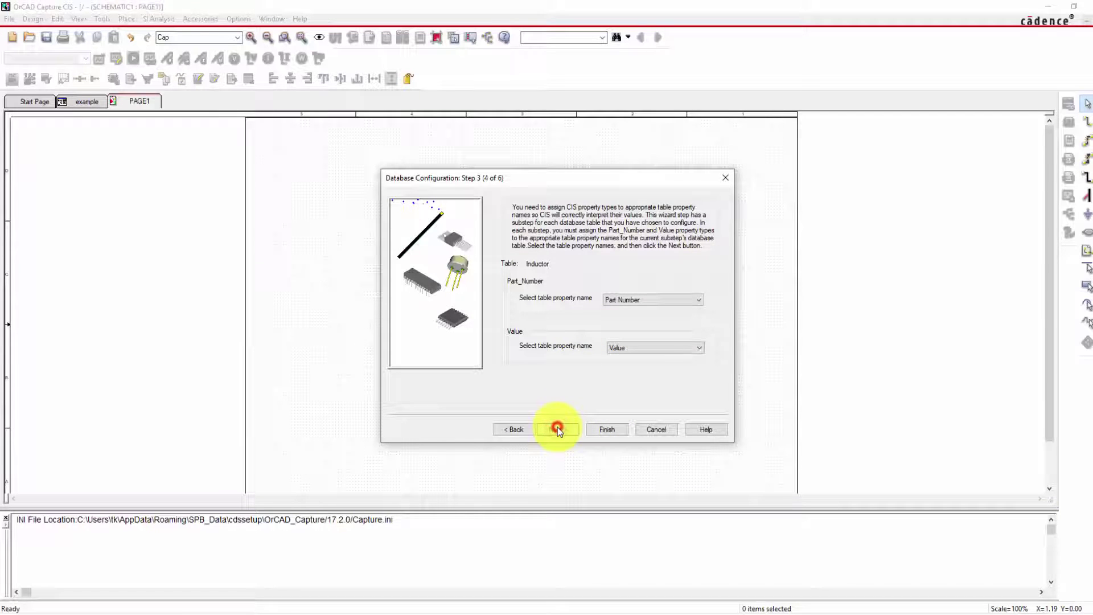
pyautogui.click(558, 427)
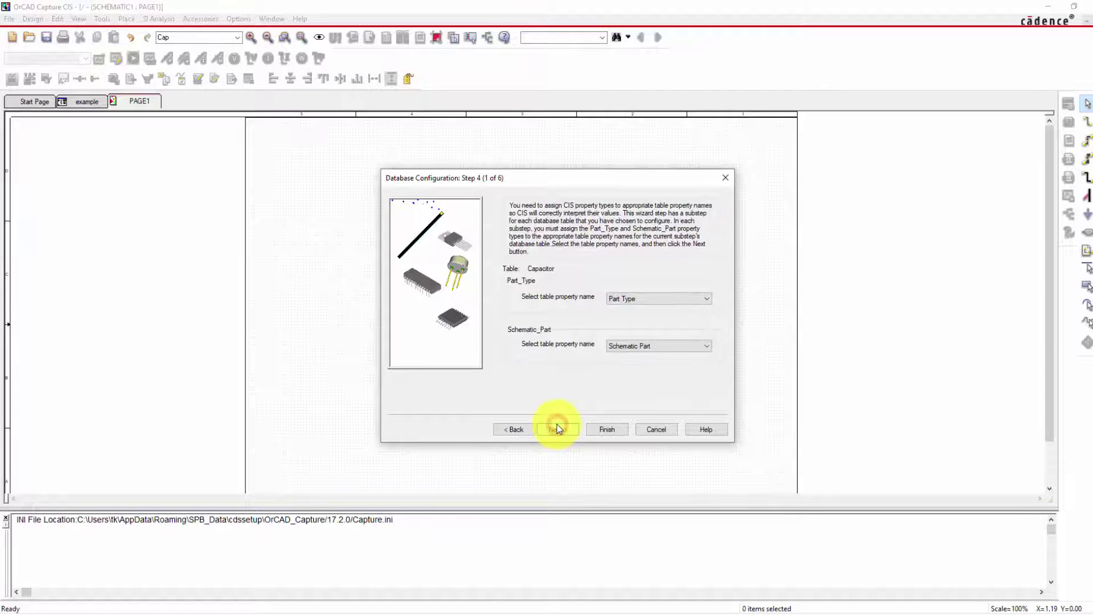
pyautogui.click(560, 428)
pyautogui.click(559, 427)
pyautogui.click(560, 427)
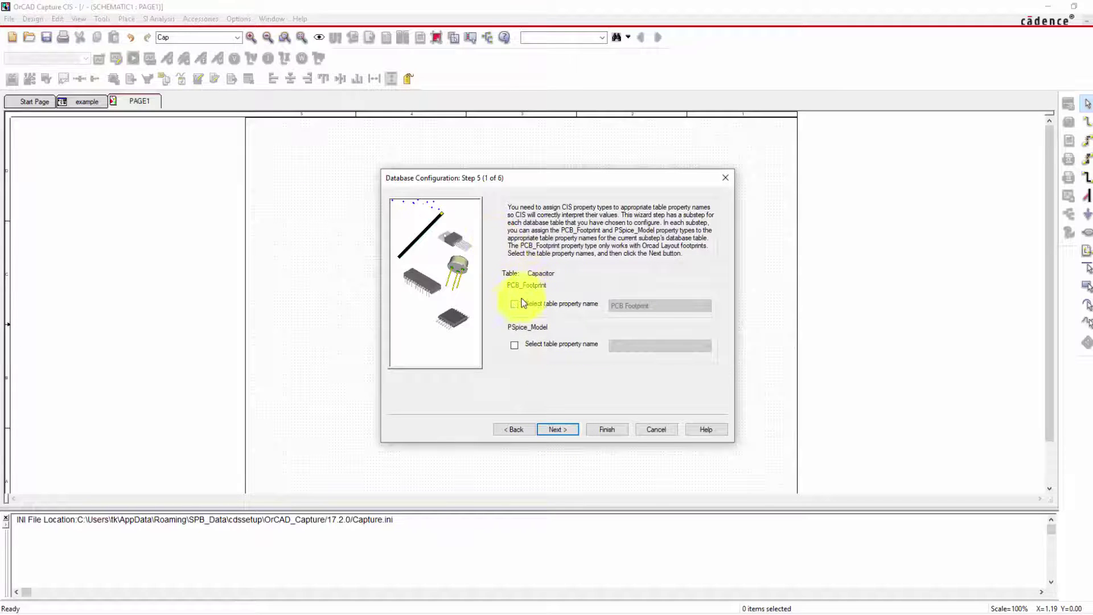
# Map PCB_Footprint and PSpice_Model (to the PSpice column) for all tables.
pyautogui.click(514, 305)
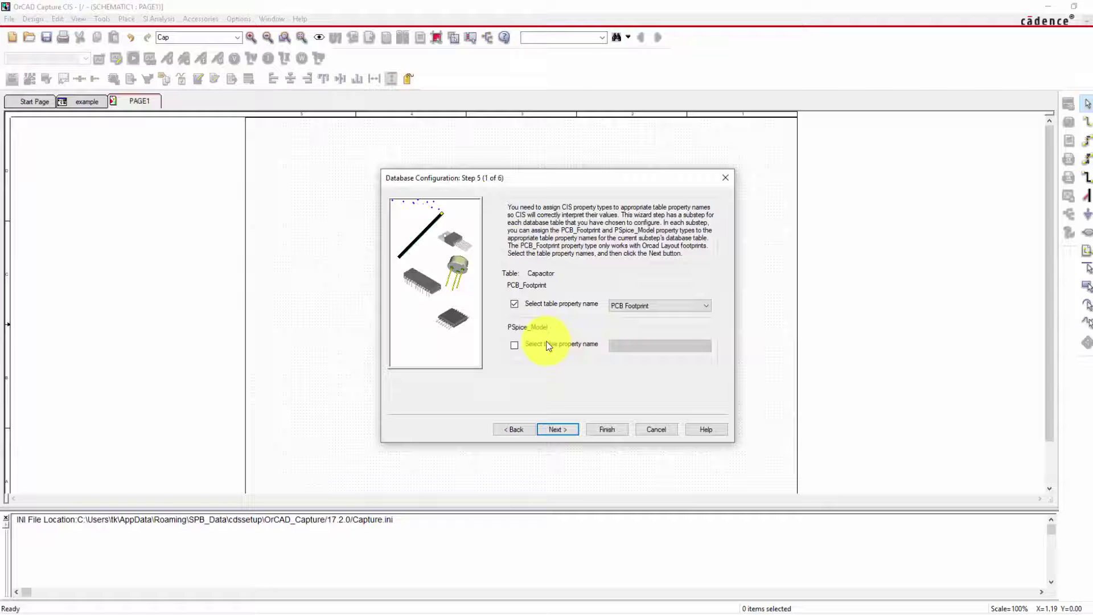
pyautogui.click(514, 344)
pyautogui.click(633, 346)
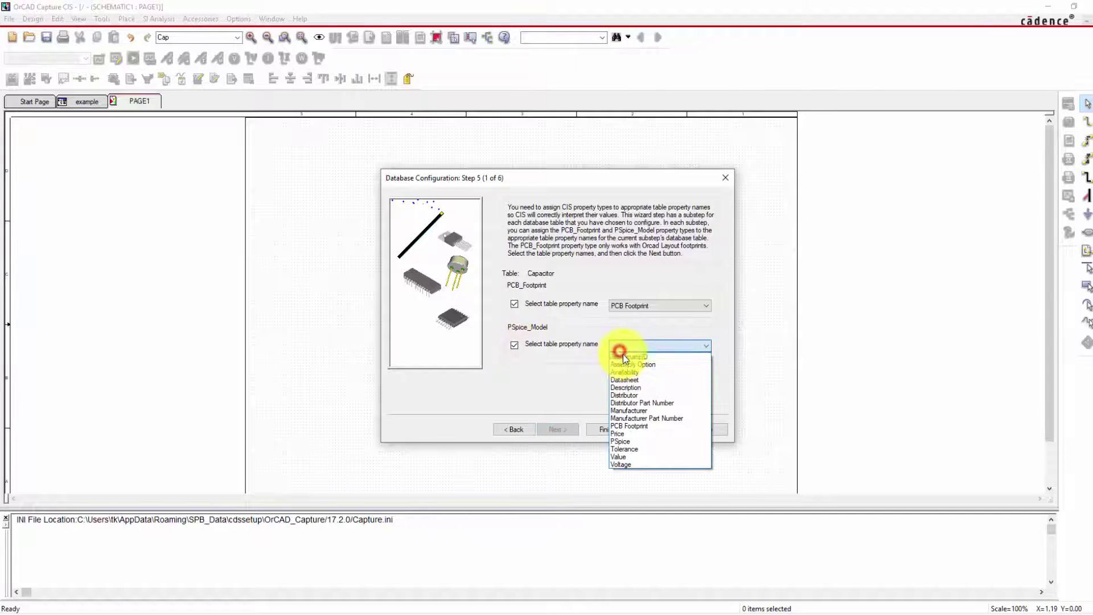
pyautogui.click(636, 442)
pyautogui.click(563, 426)
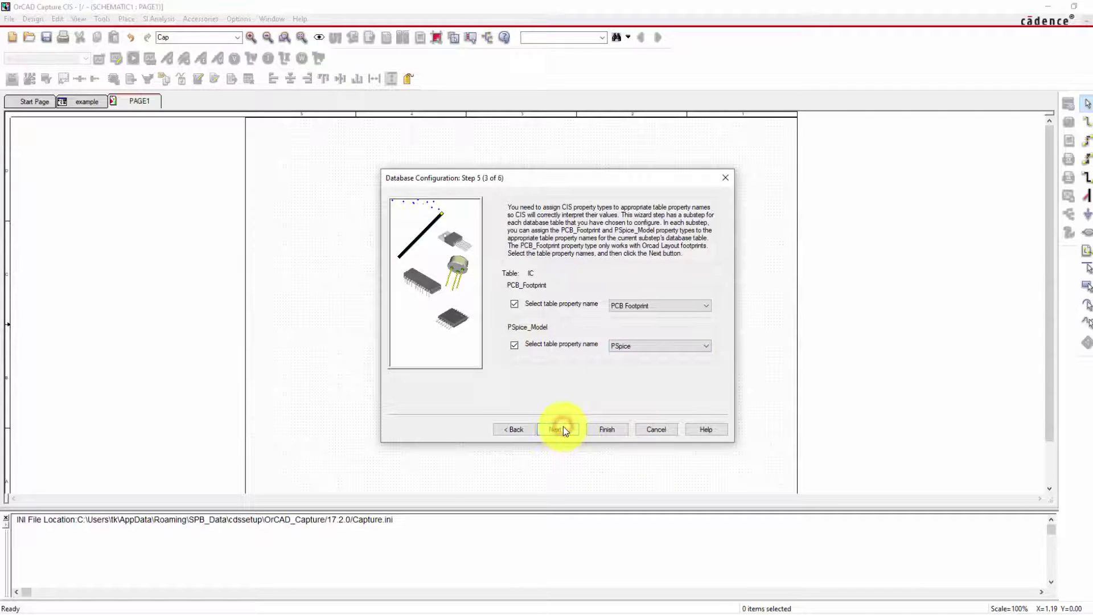
pyautogui.click(562, 426)
pyautogui.click(564, 426)
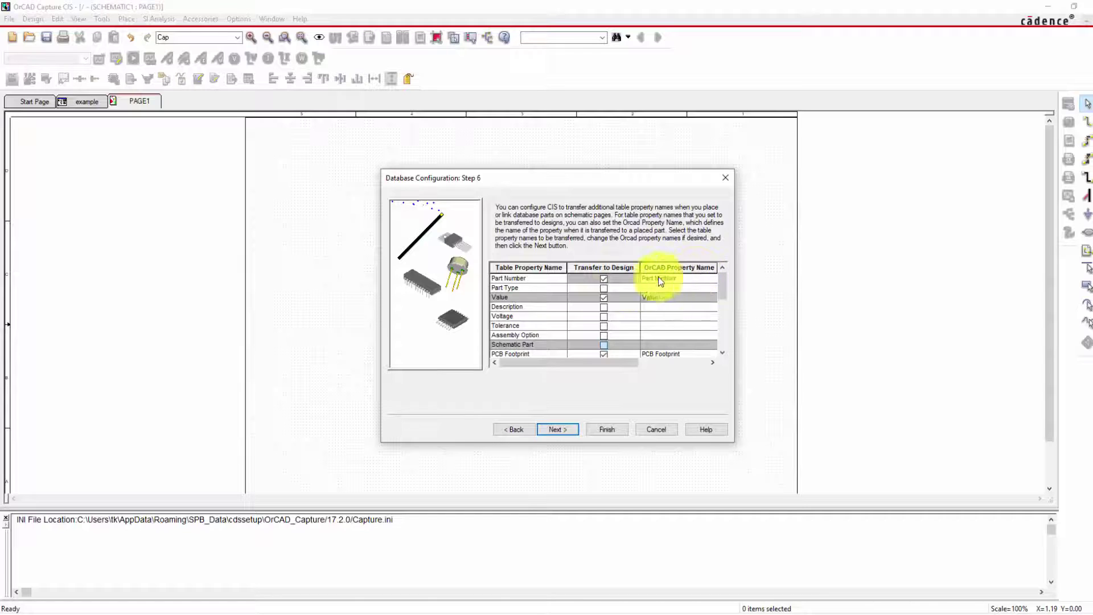
# Transfer Part Type, Description, Voltage, Tolerance, Assembly Option, Manufacturer Part Number and Company Code to placed parts.
pyautogui.click(603, 288)
pyautogui.click(603, 306)
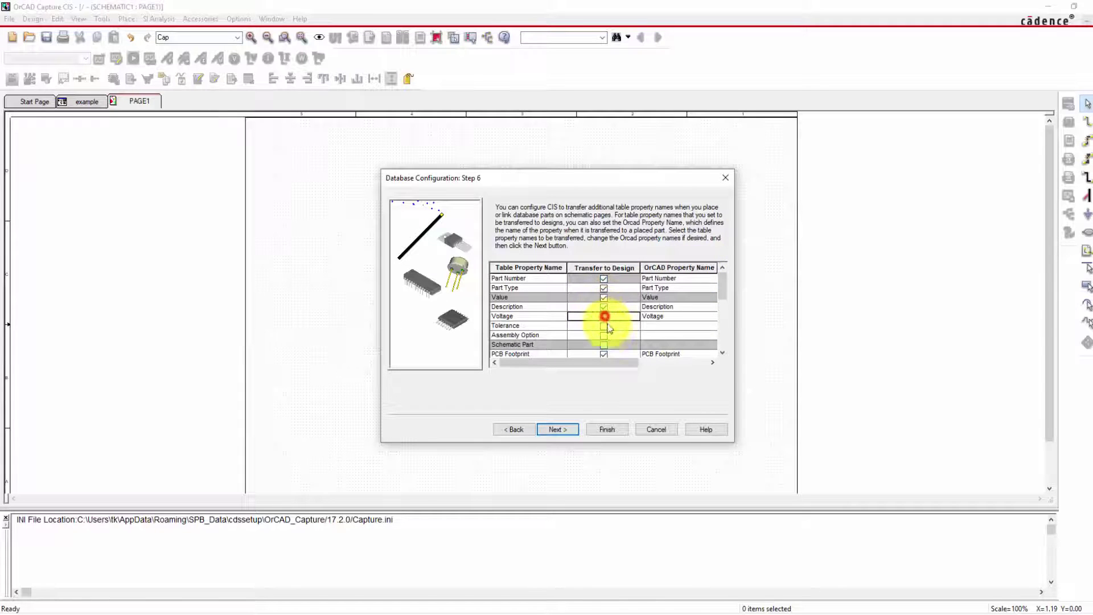
pyautogui.click(605, 326)
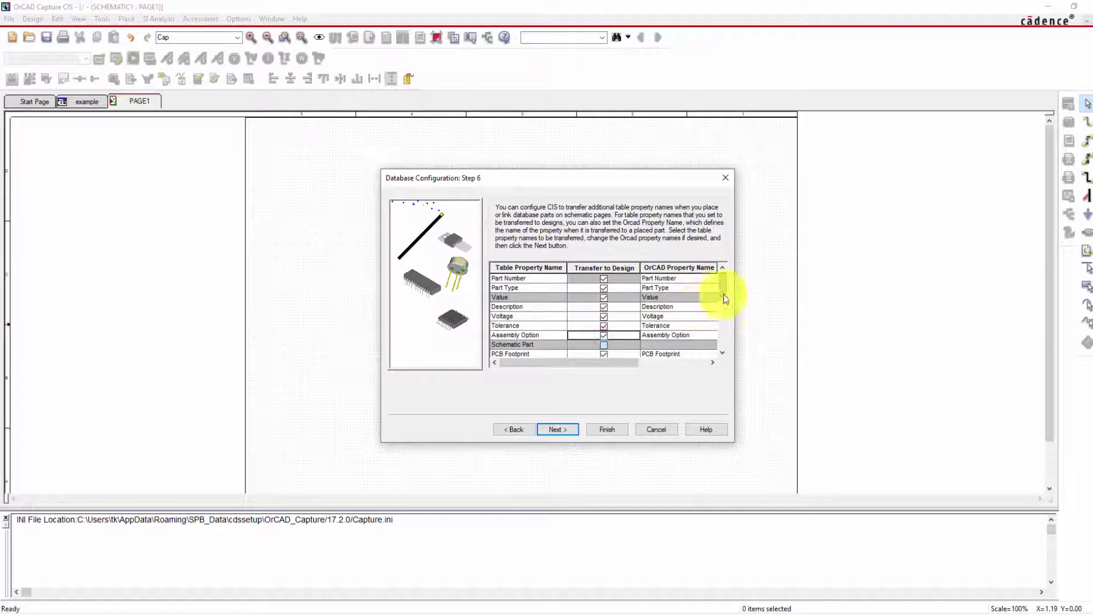
pyautogui.scroll(-2, 726, 288)
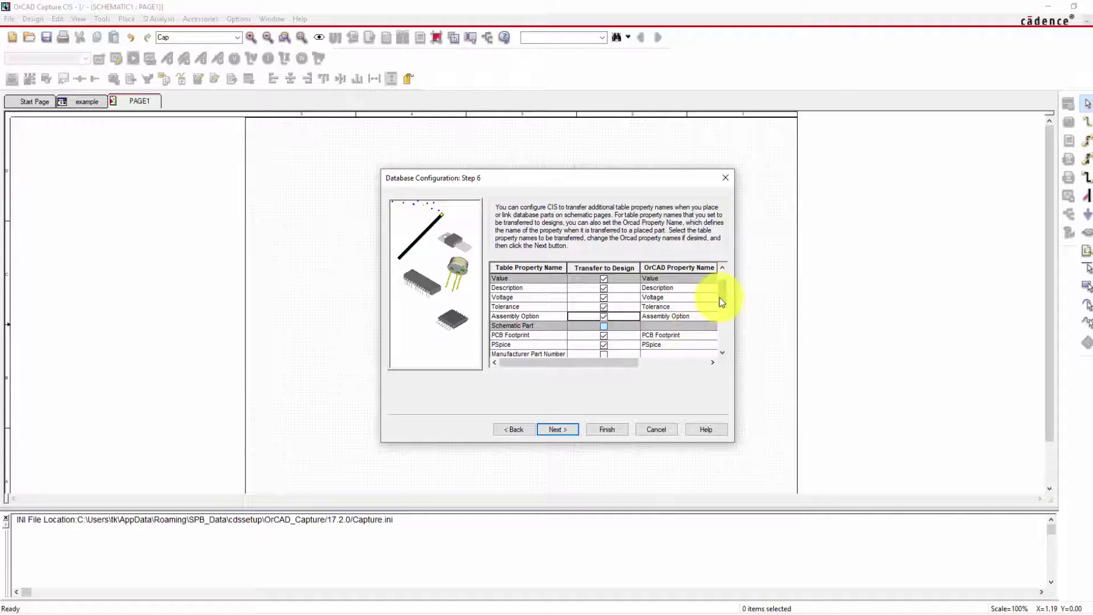
pyautogui.scroll(-2, 720, 293)
pyautogui.click(604, 334)
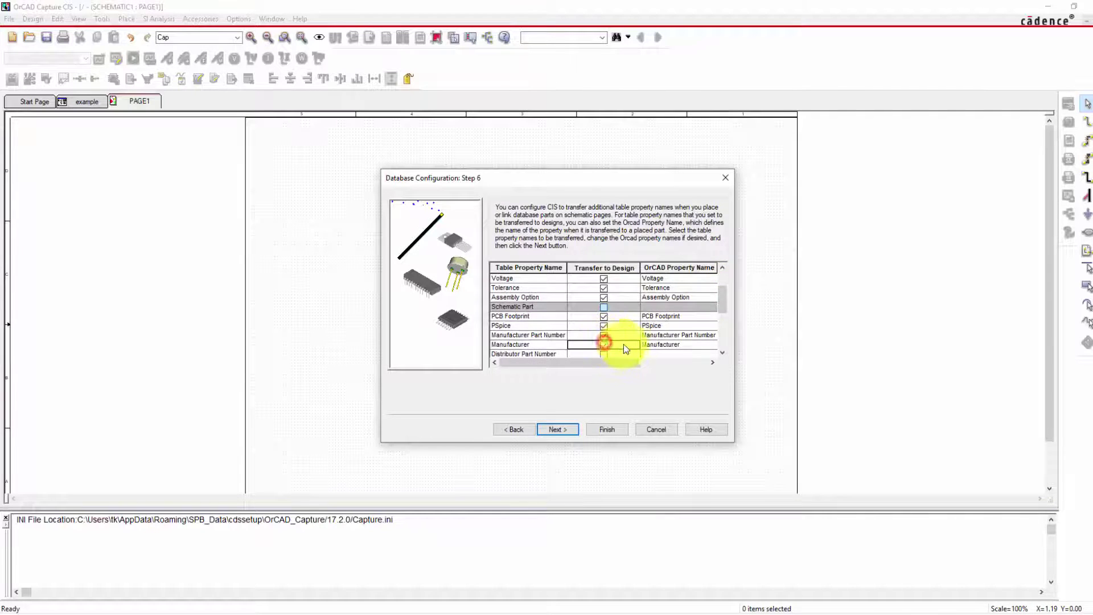
pyautogui.moveTo(720, 294); pyautogui.dragTo(722, 310)
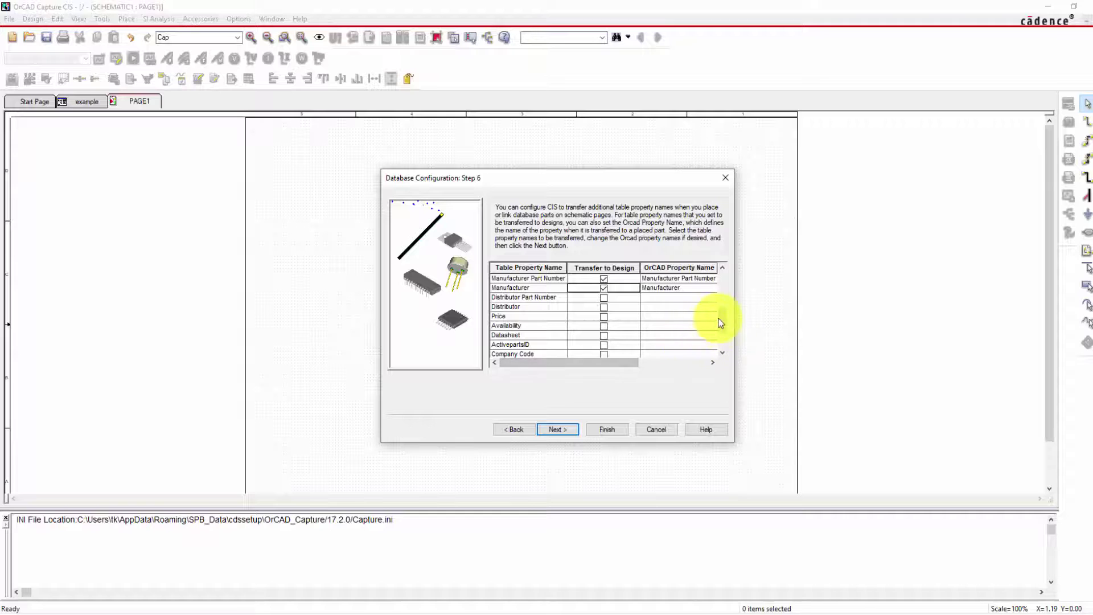
pyautogui.moveTo(721, 319); pyautogui.dragTo(722, 326)
pyautogui.click(603, 335)
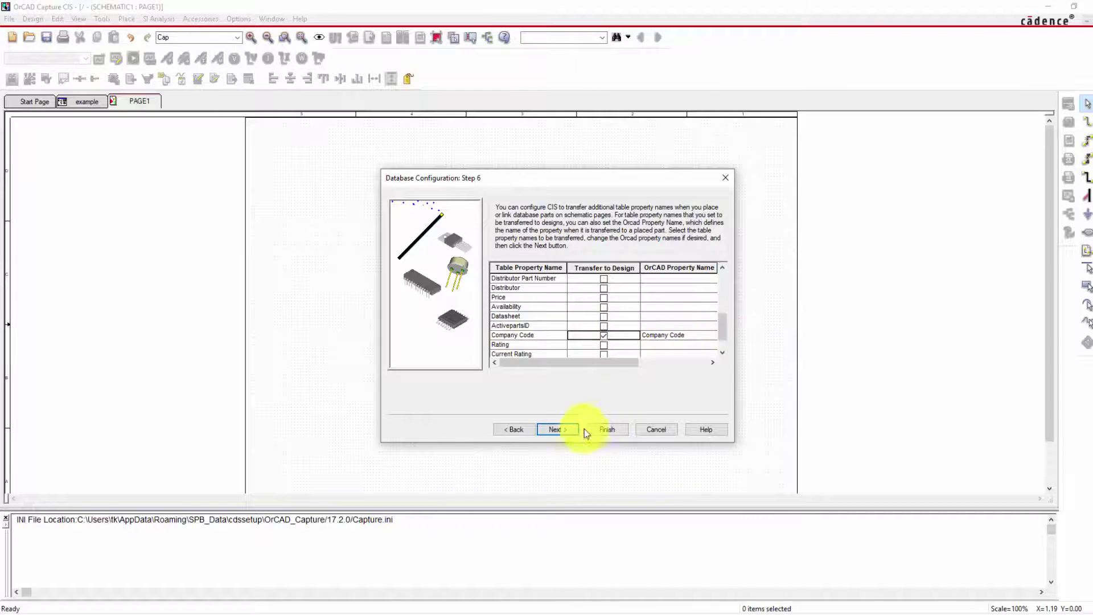
pyautogui.click(563, 432)
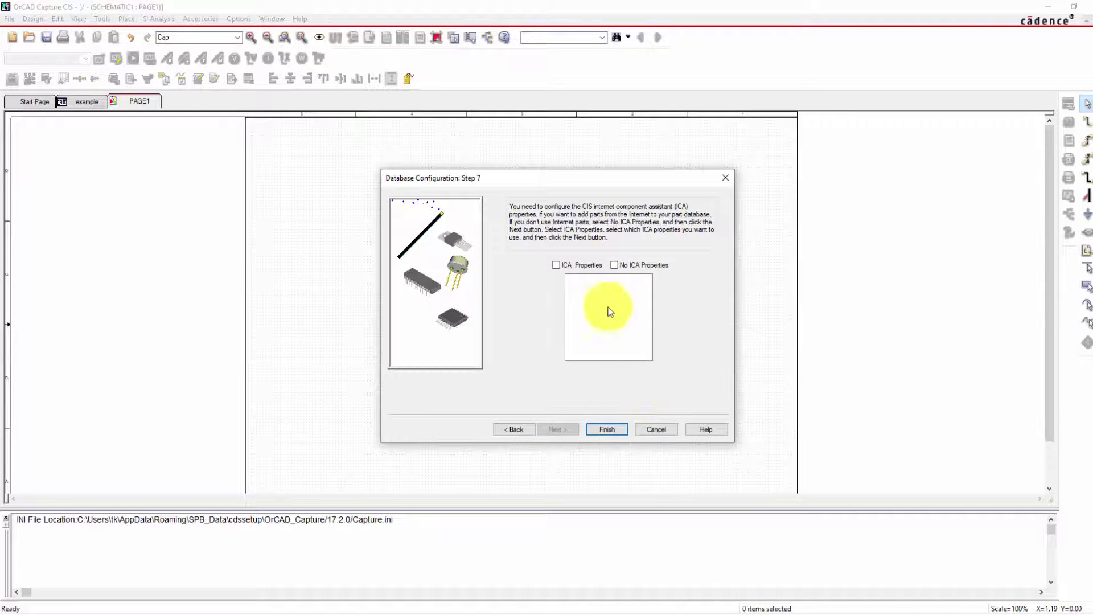
# Finish the configuration wizard and confirm the database settings for saving.
pyautogui.click(611, 429)
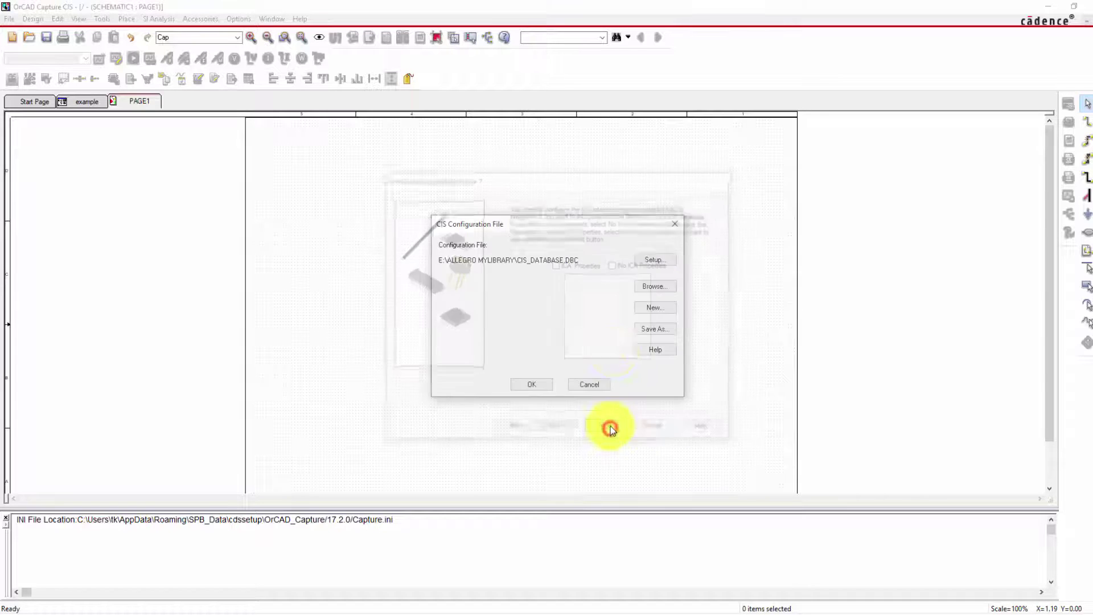
pyautogui.click(533, 385)
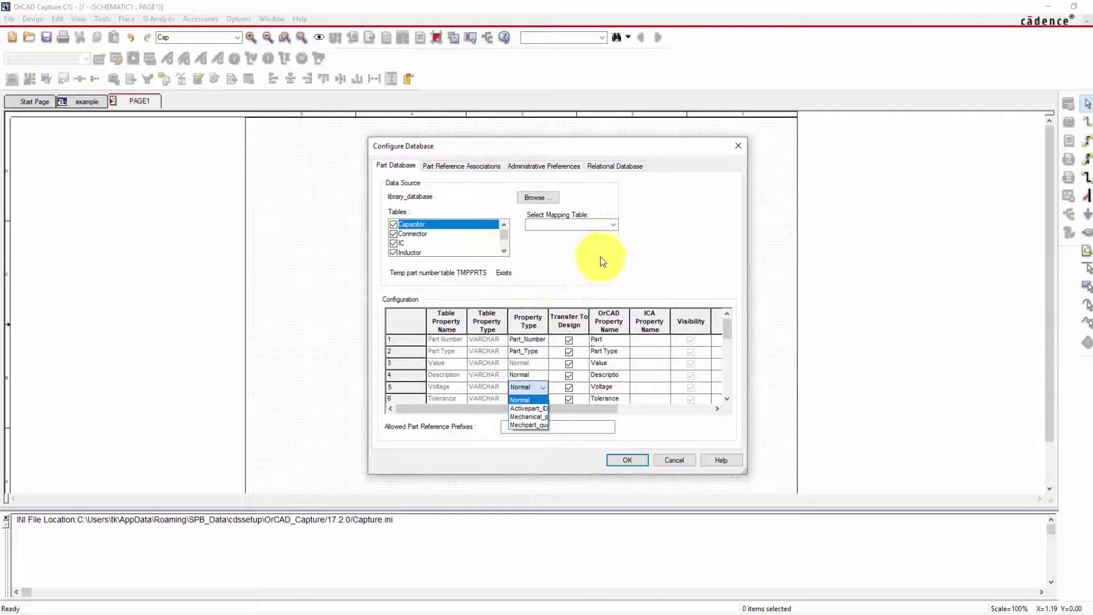
pyautogui.click(612, 259)
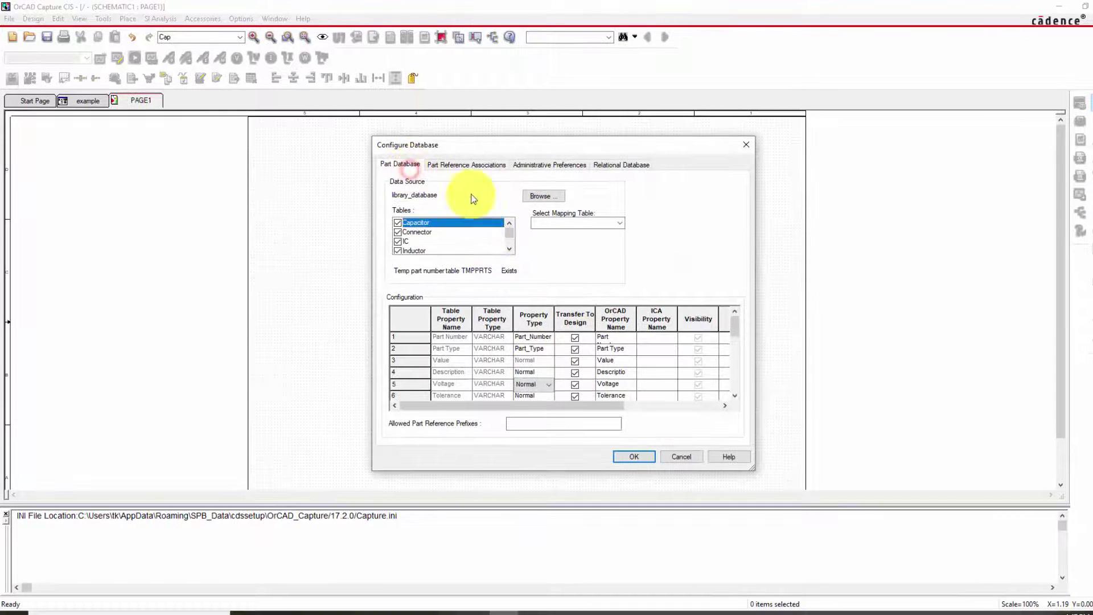
pyautogui.click(636, 455)
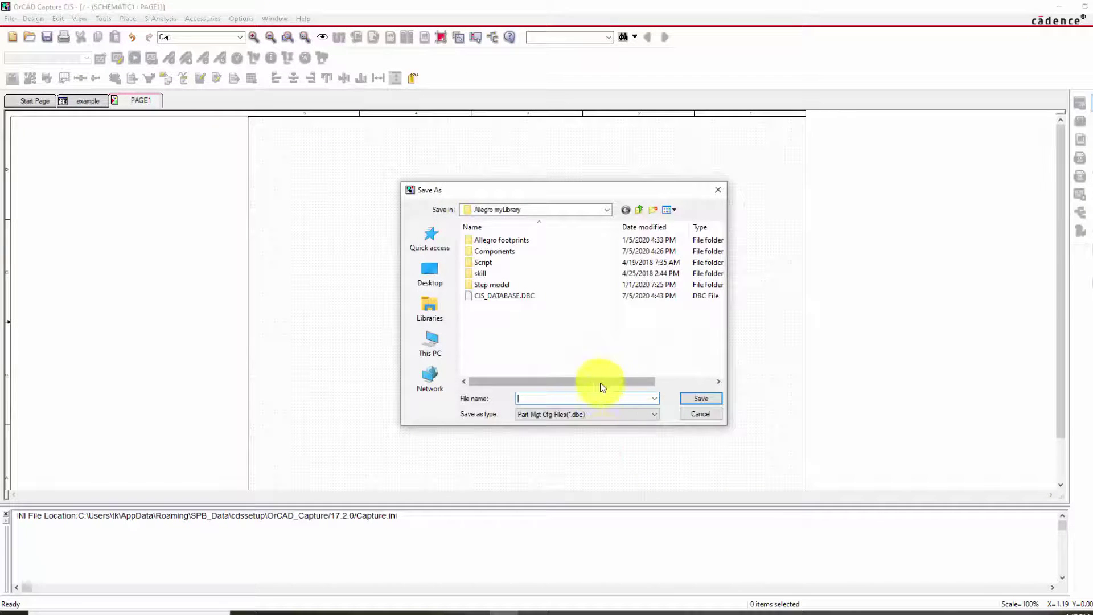
# Save the configuration over the existing CIS_DATABASE.DBC and accept the CIS Configuration File settings.
pyautogui.click(522, 295)
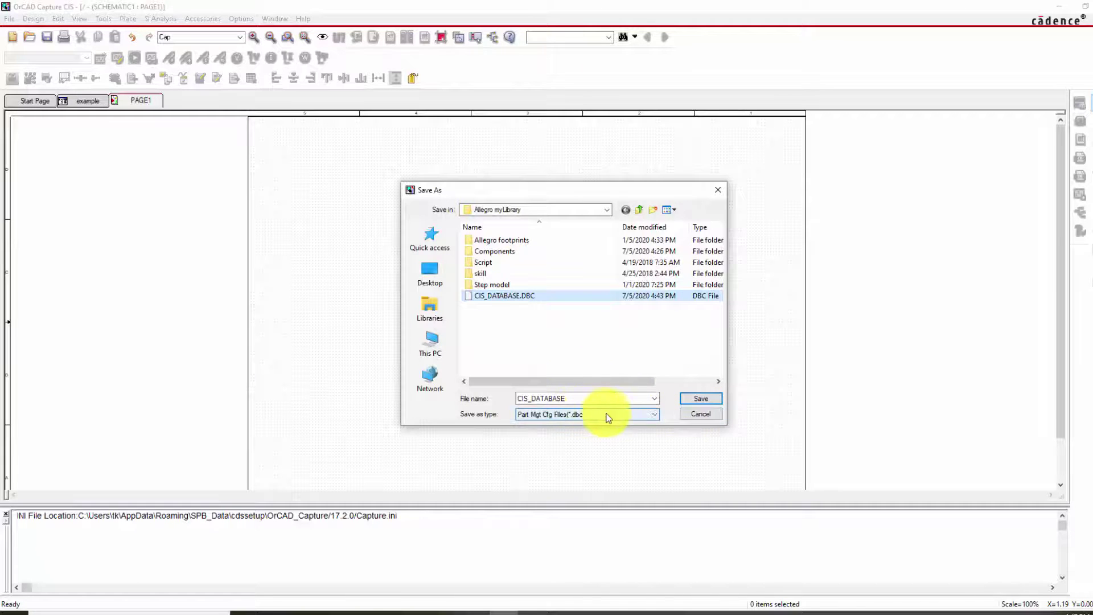
pyautogui.click(689, 401)
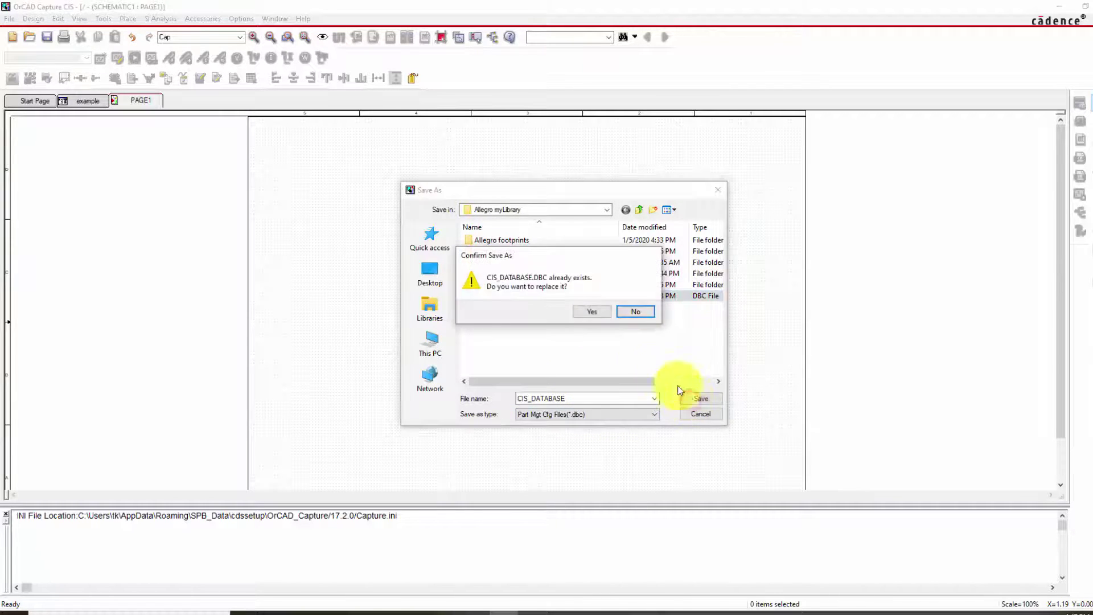
pyautogui.click(596, 310)
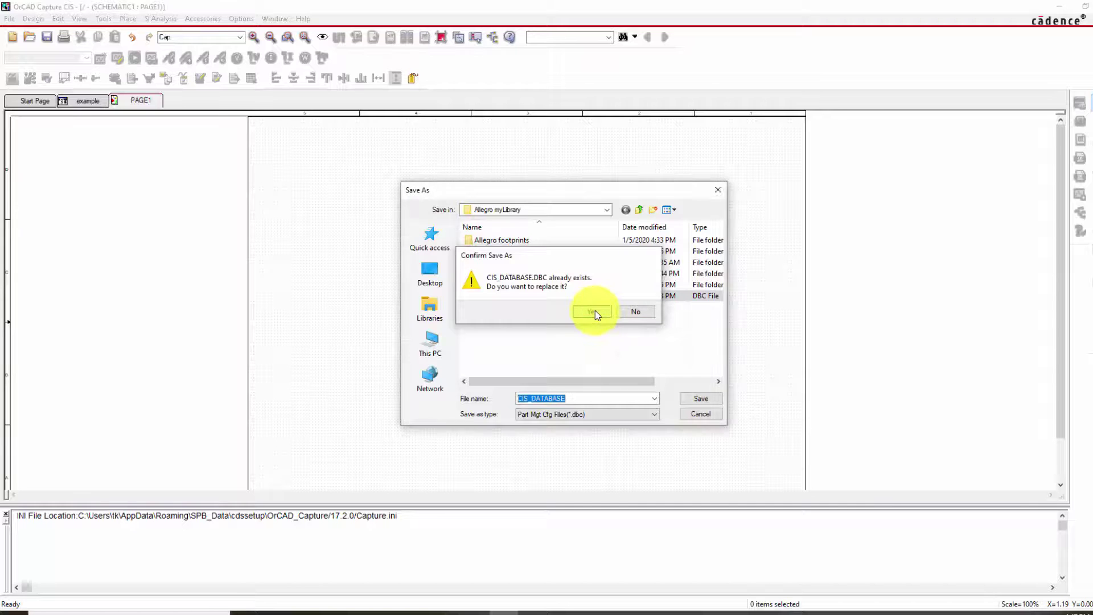
pyautogui.click(541, 381)
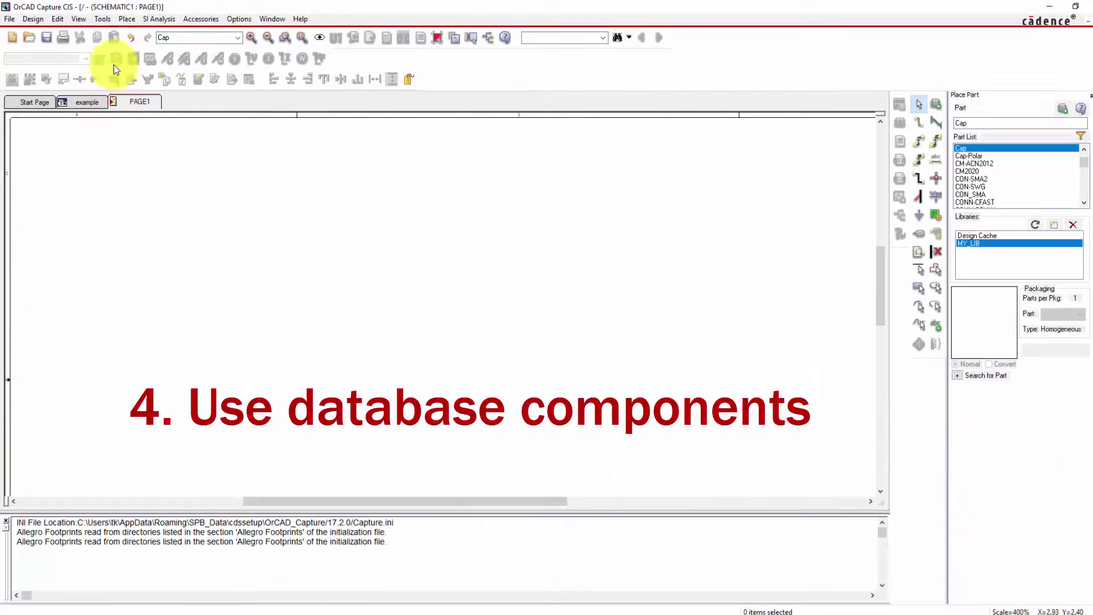
# Place a Cap part from MY_LIB onto PAGE1 as capacitor C1.
pyautogui.click(128, 18)
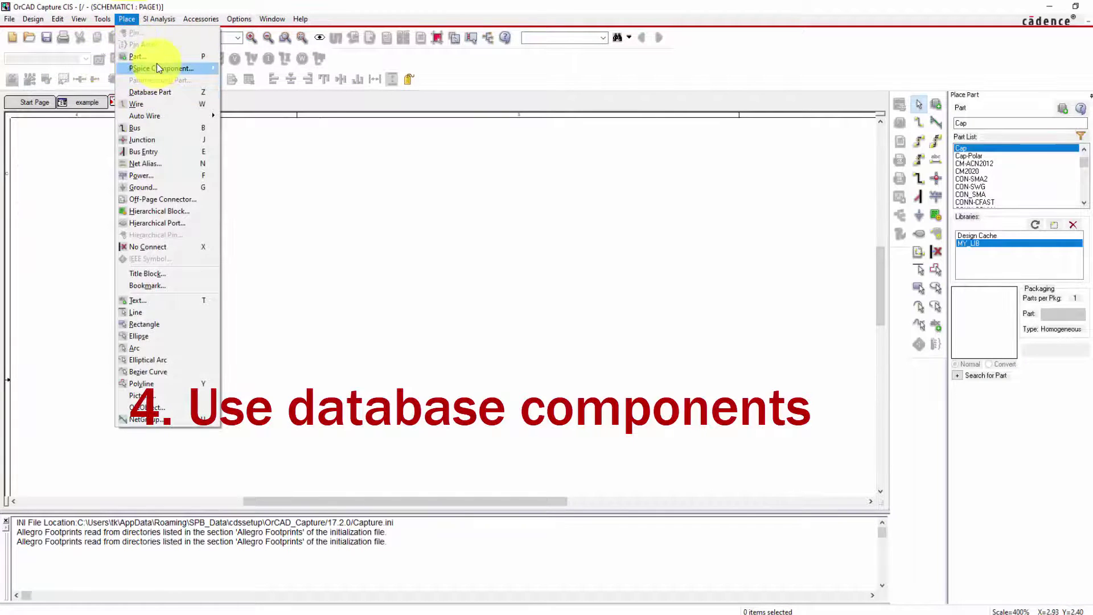
pyautogui.click(157, 61)
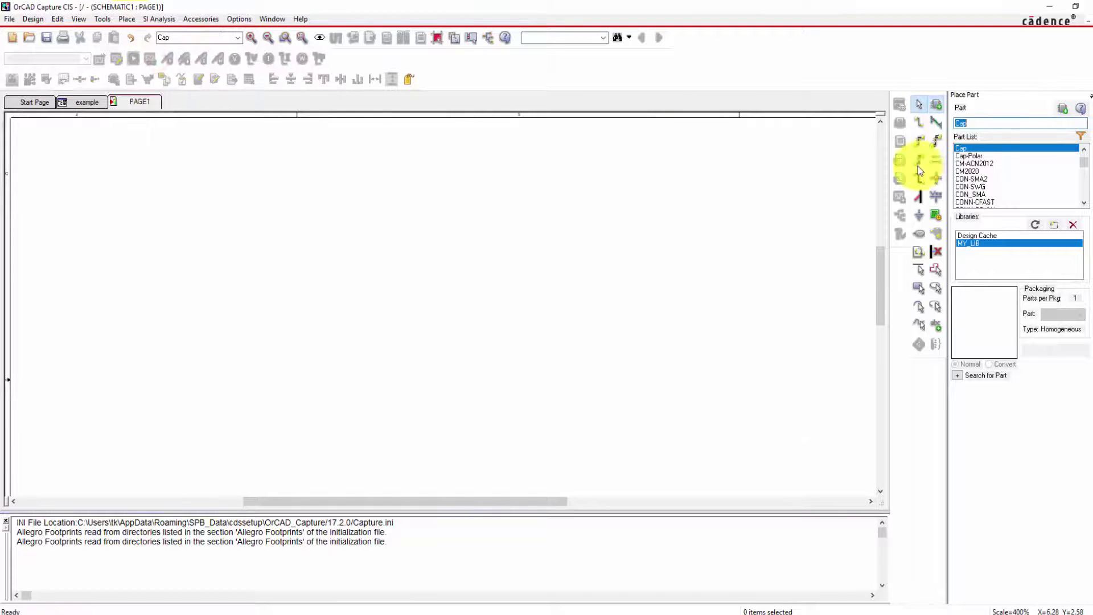
pyautogui.doubleClick(965, 146)
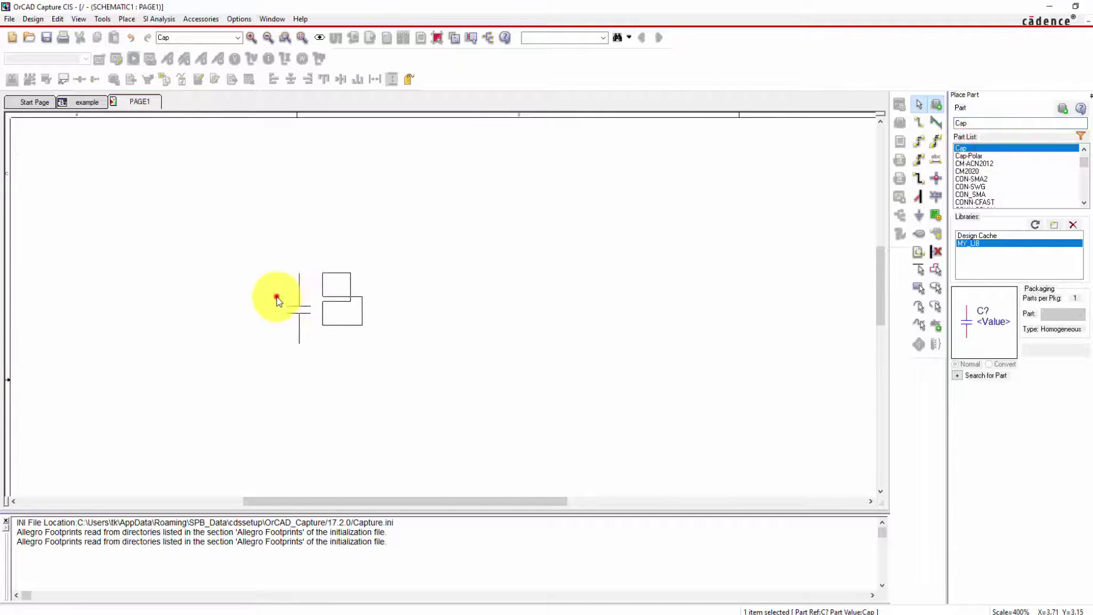
pyautogui.click(276, 296)
pyautogui.press('Escape')
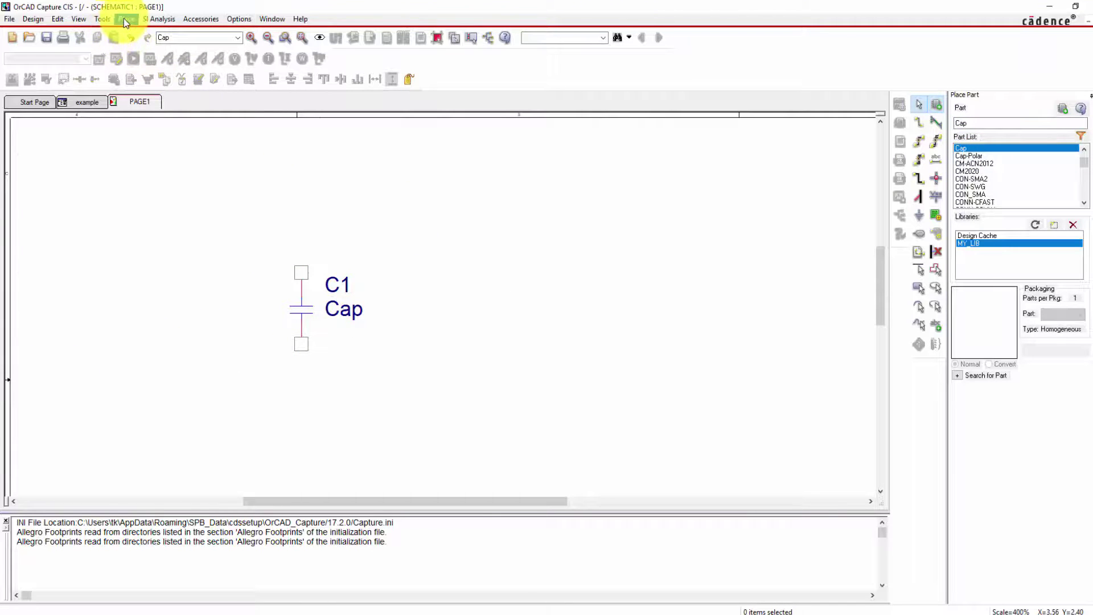
pyautogui.click(125, 19)
pyautogui.moveTo(161, 68)
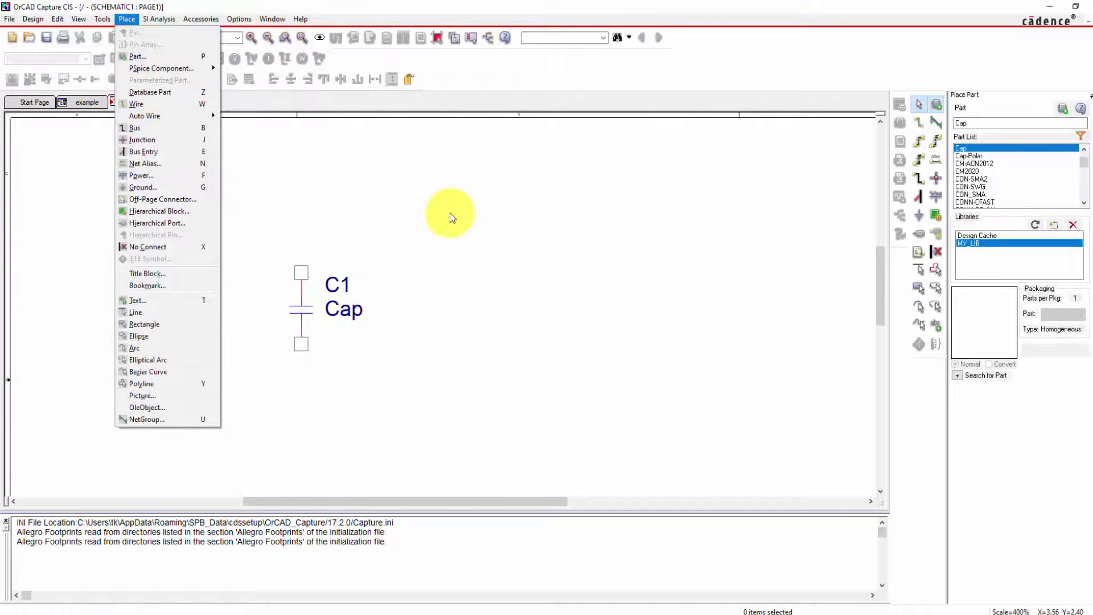
# Browse the database parts to library_database > Capacitor > Ceramic Capacitor.
pyautogui.click(468, 220)
pyautogui.click(126, 18)
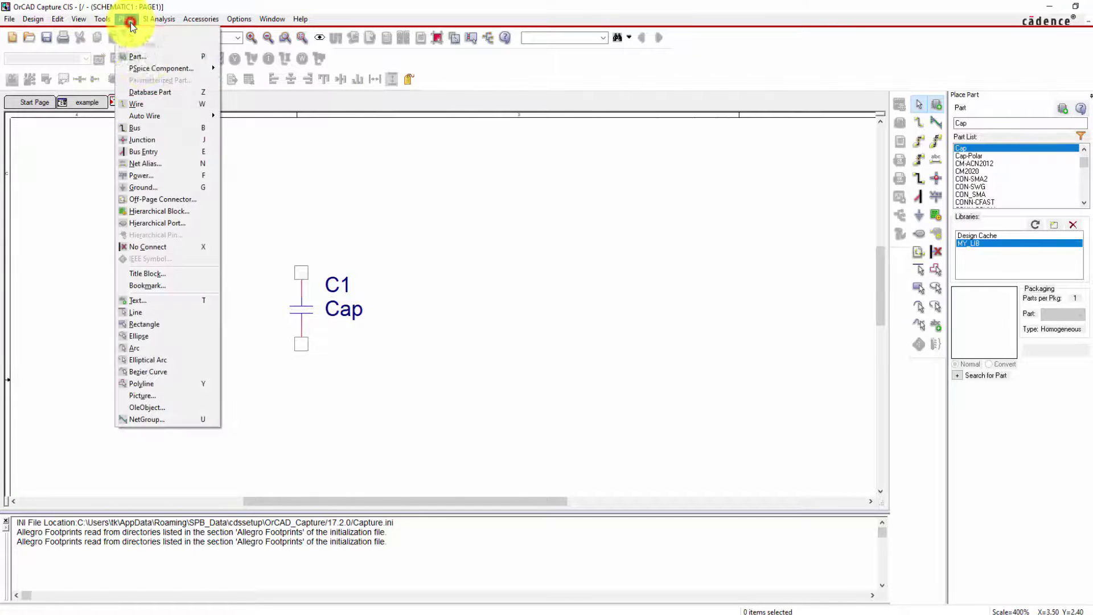
pyautogui.click(146, 92)
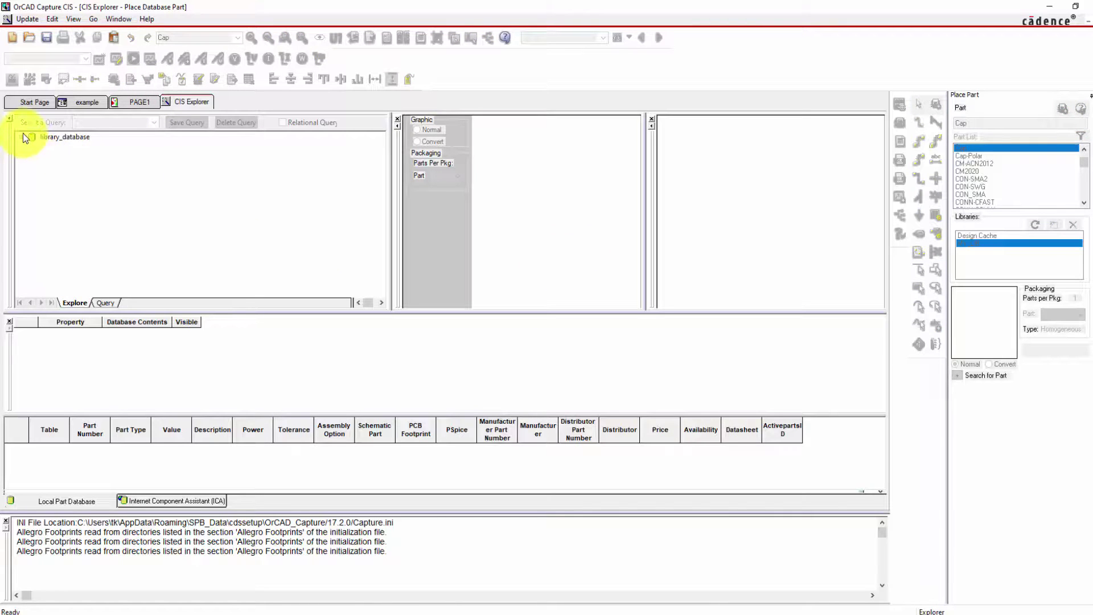
pyautogui.click(23, 138)
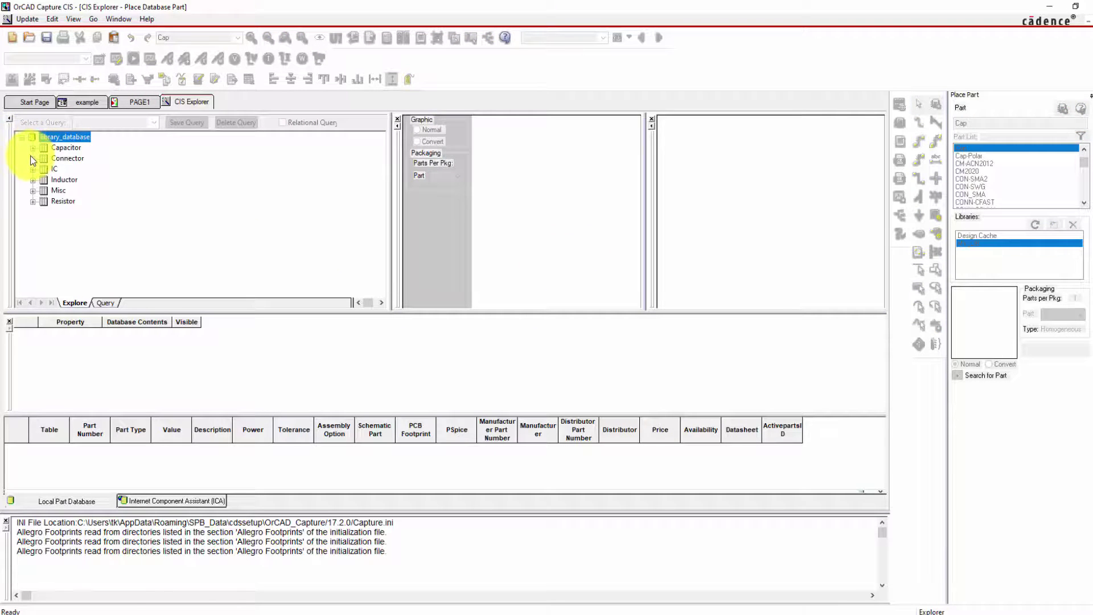
pyautogui.click(33, 148)
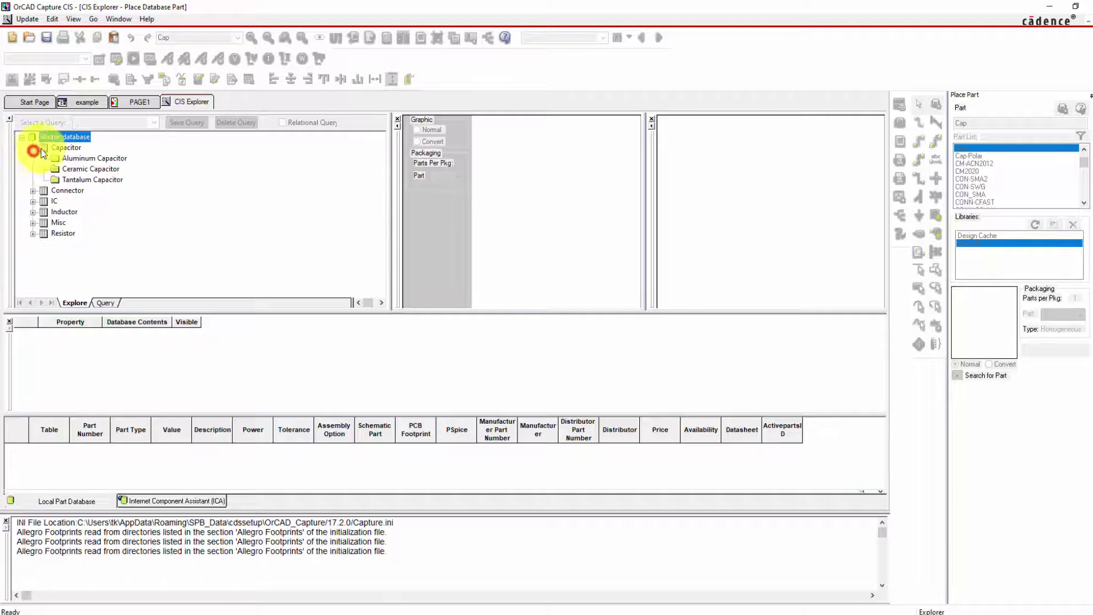
pyautogui.click(69, 170)
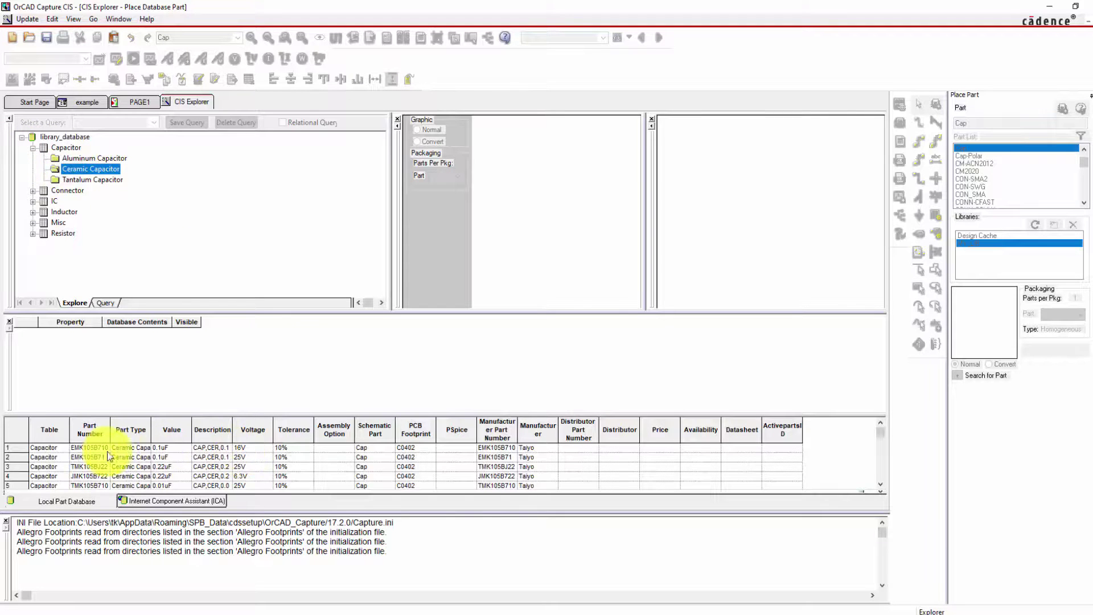
pyautogui.click(90, 450)
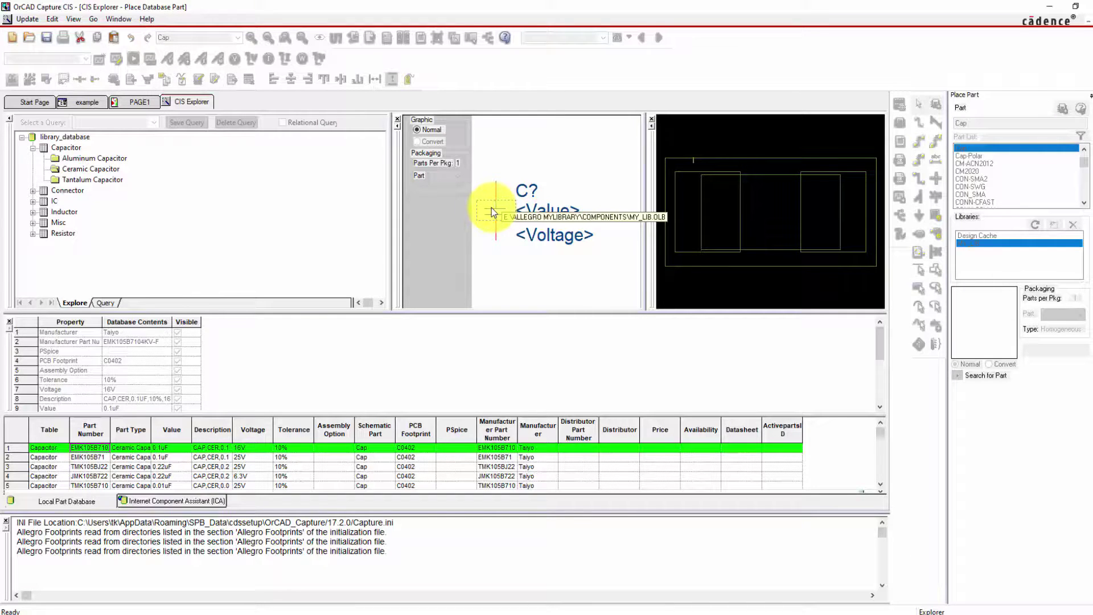
# Place the 0.1uF 25V ceramic capacitor as C2 right of C1 and show its properties in Property Editor.
pyautogui.click(130, 459)
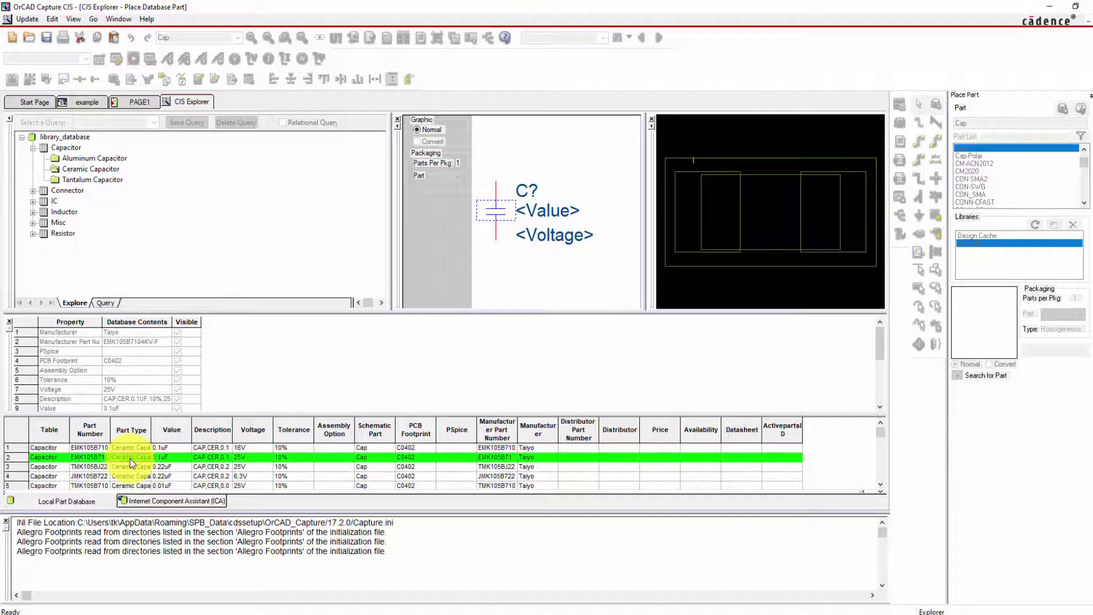
pyautogui.doubleClick(130, 458)
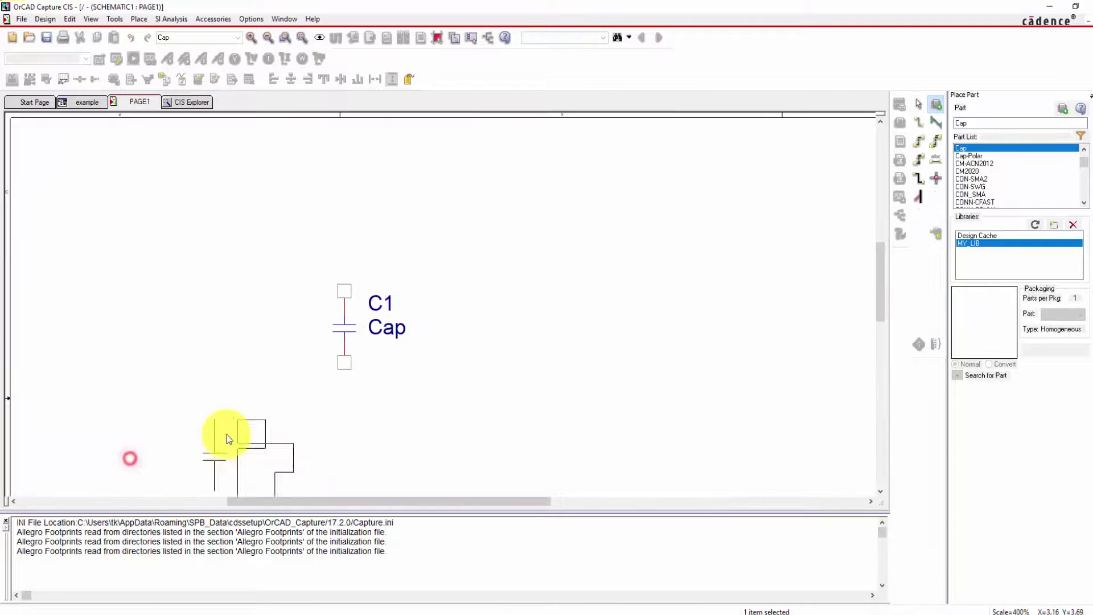
pyautogui.click(462, 318)
pyautogui.rightClick(633, 250)
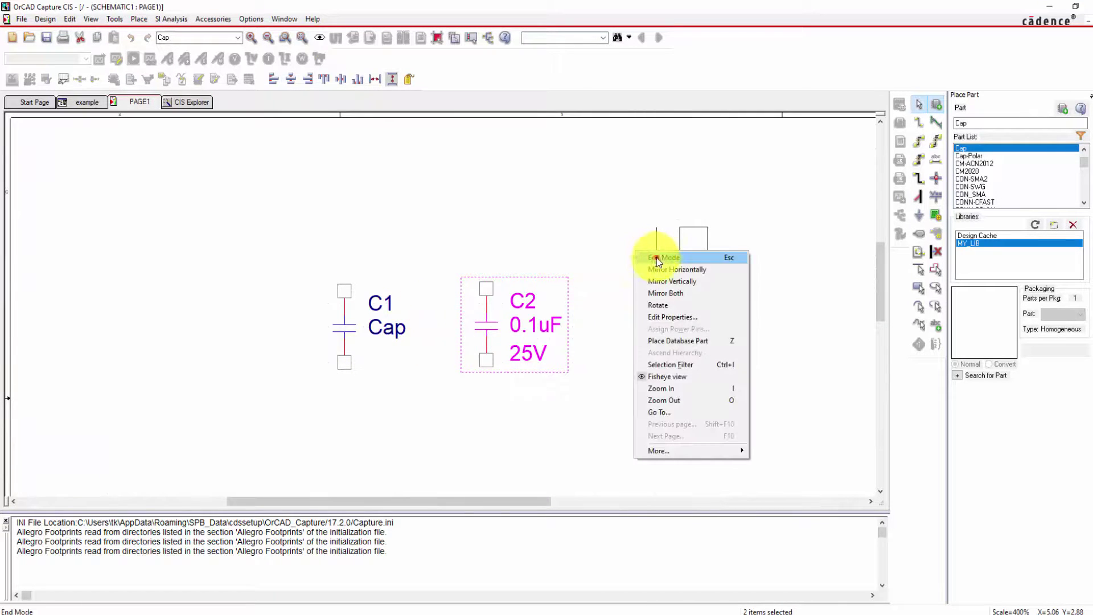
pyautogui.click(658, 260)
pyautogui.doubleClick(483, 321)
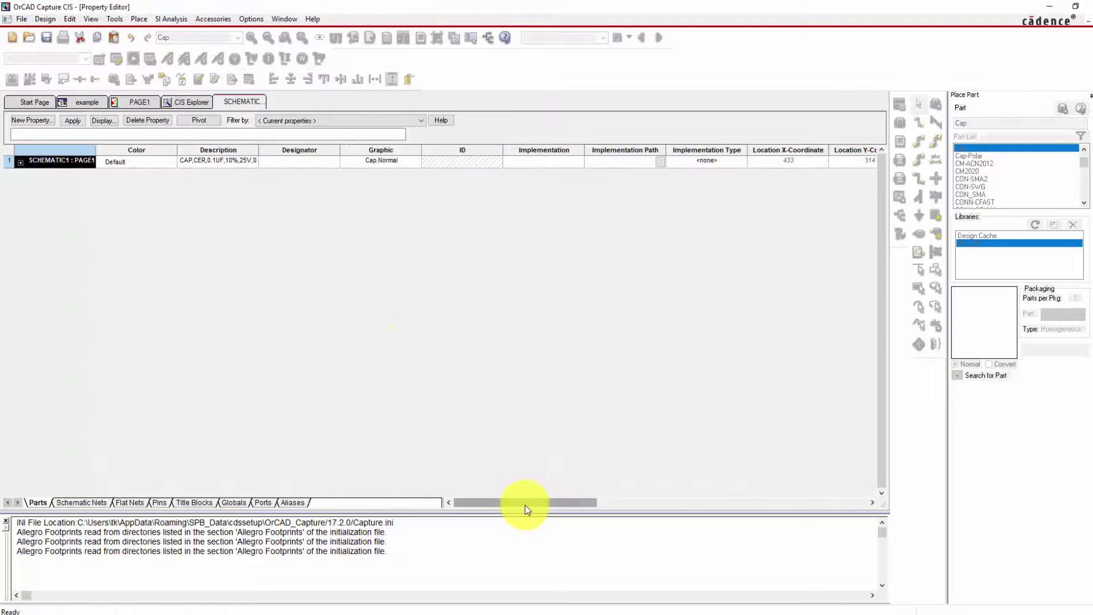
pyautogui.moveTo(526, 506); pyautogui.dragTo(570, 507)
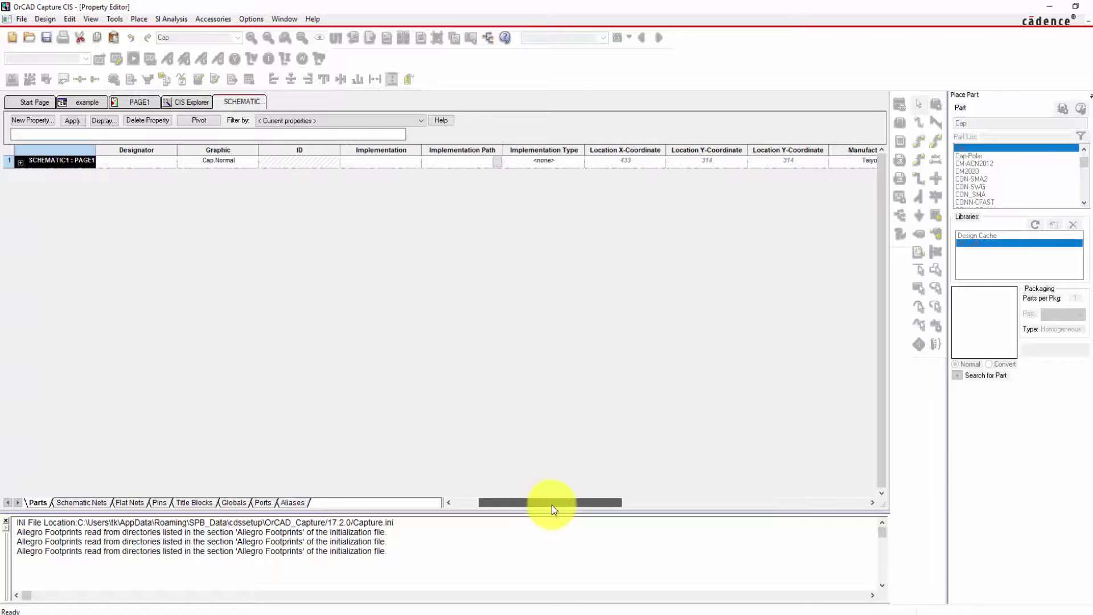
pyautogui.moveTo(570, 507); pyautogui.dragTo(708, 507)
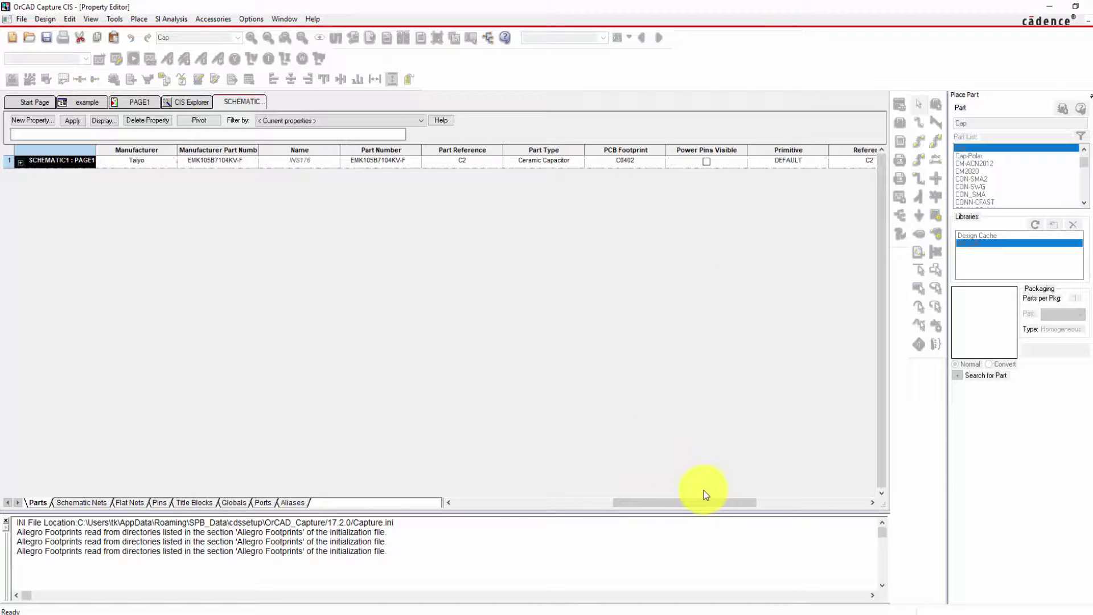
pyautogui.moveTo(692, 502)
pyautogui.mouseDown()
pyautogui.moveTo(786, 508)
pyautogui.moveTo(535, 502)
pyautogui.mouseUp()
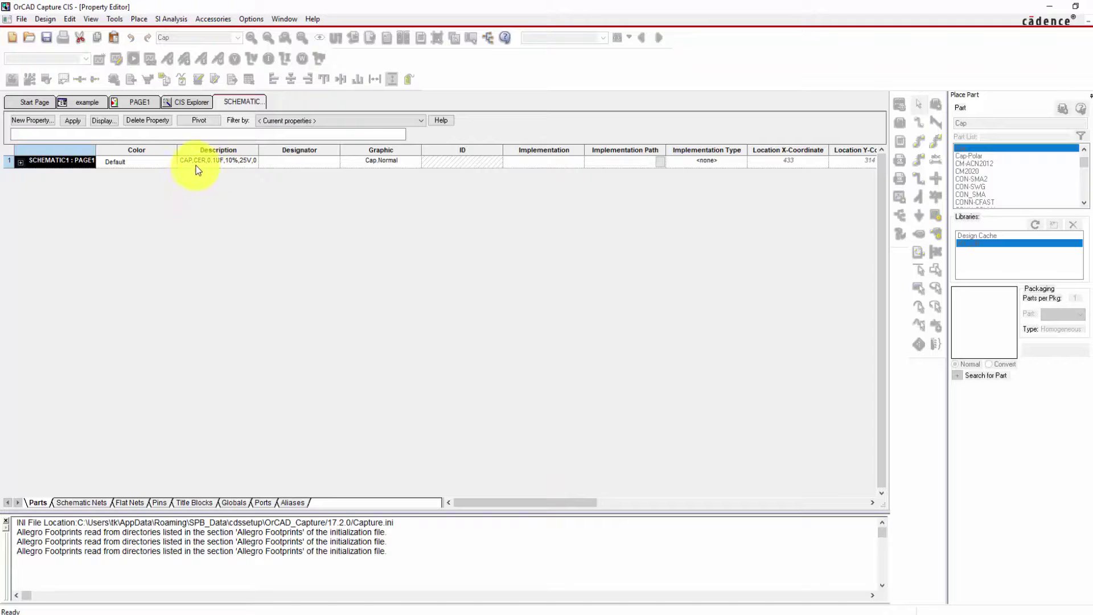
pyautogui.click(489, 501)
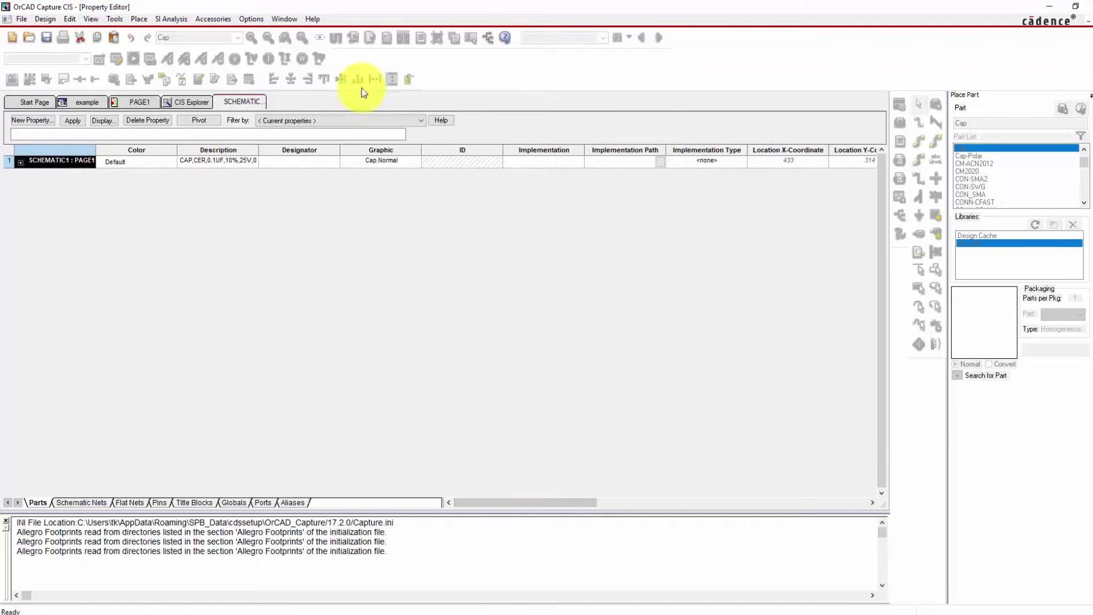